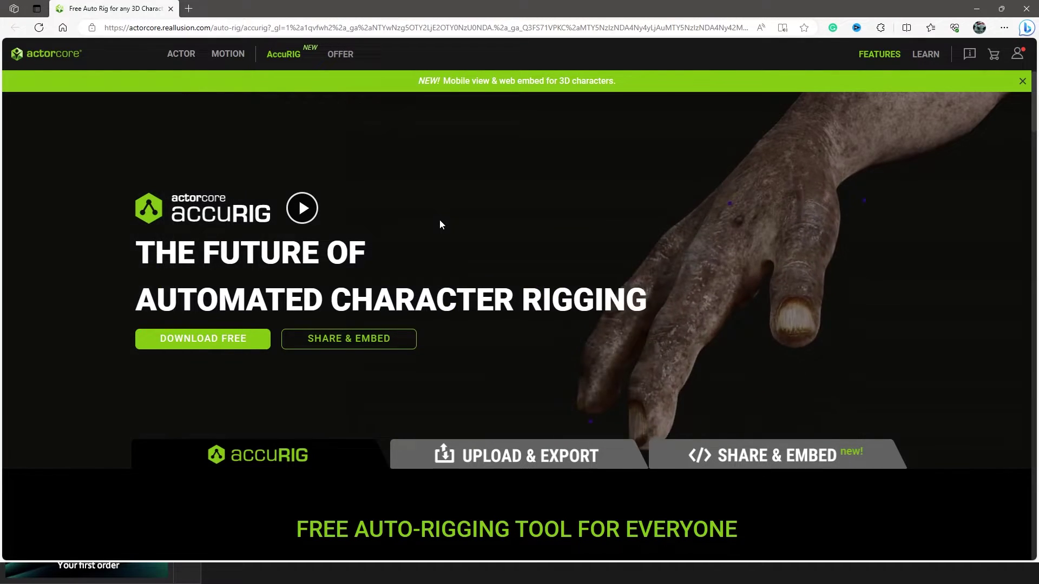
Scroll down through the AccuRIG feature page to read about the tool.
{"action": "scroll", "coordinate": [441, 220], "scroll_direction": "down", "scroll_amount": 7}
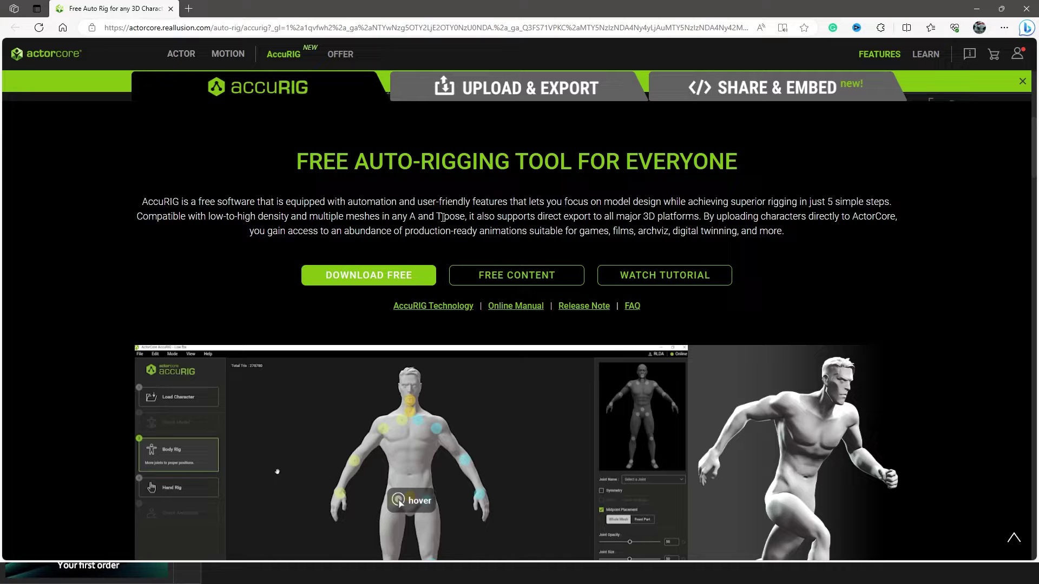
{"action": "scroll", "coordinate": [661, 205], "scroll_direction": "down", "scroll_amount": 3}
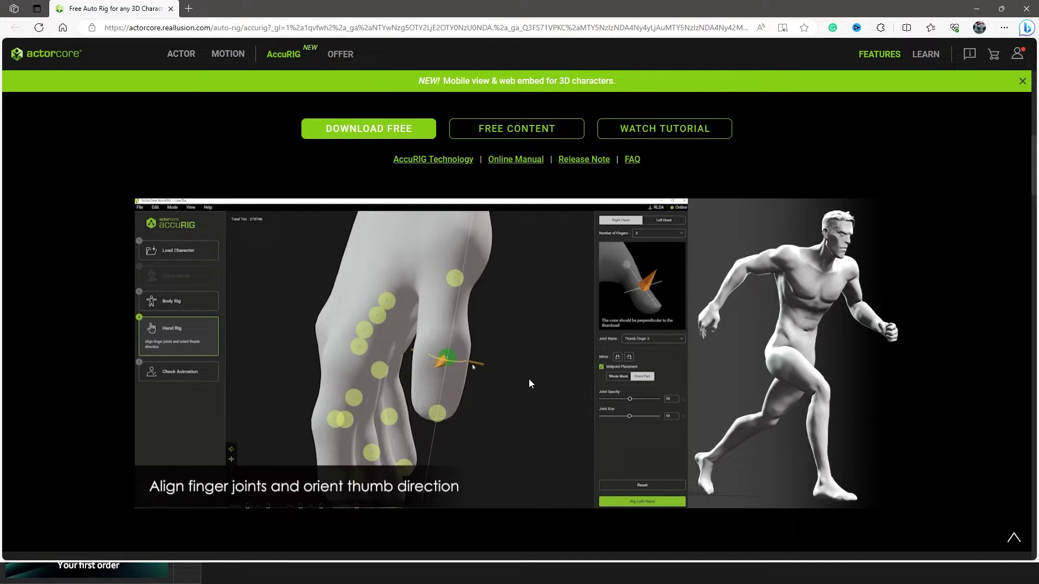
{"action": "scroll", "coordinate": [529, 383], "scroll_direction": "down", "scroll_amount": 3}
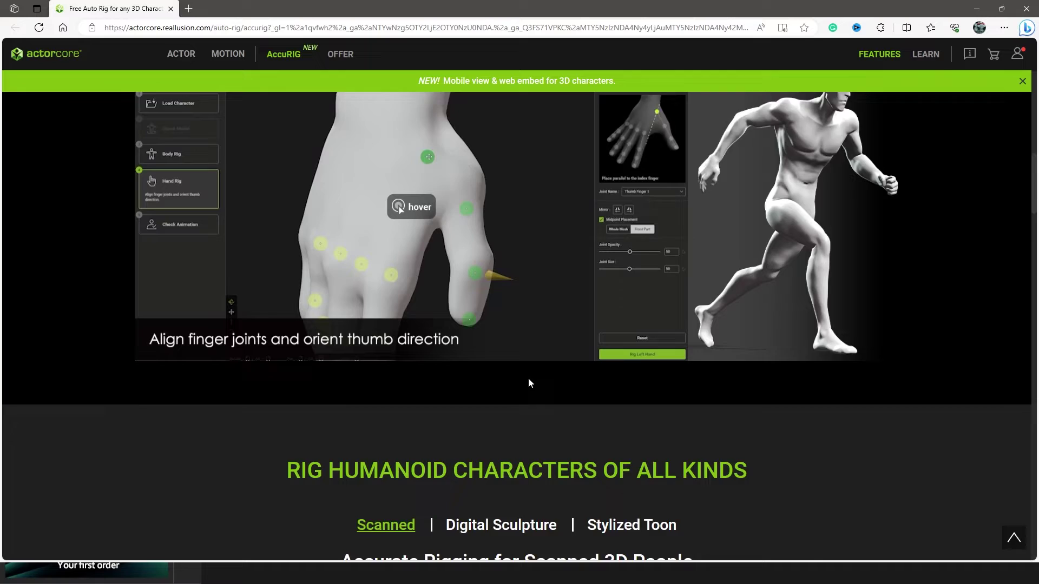
{"action": "scroll", "coordinate": [529, 383], "scroll_direction": "down", "scroll_amount": 3}
{"action": "scroll", "coordinate": [529, 382], "scroll_direction": "down", "scroll_amount": 4}
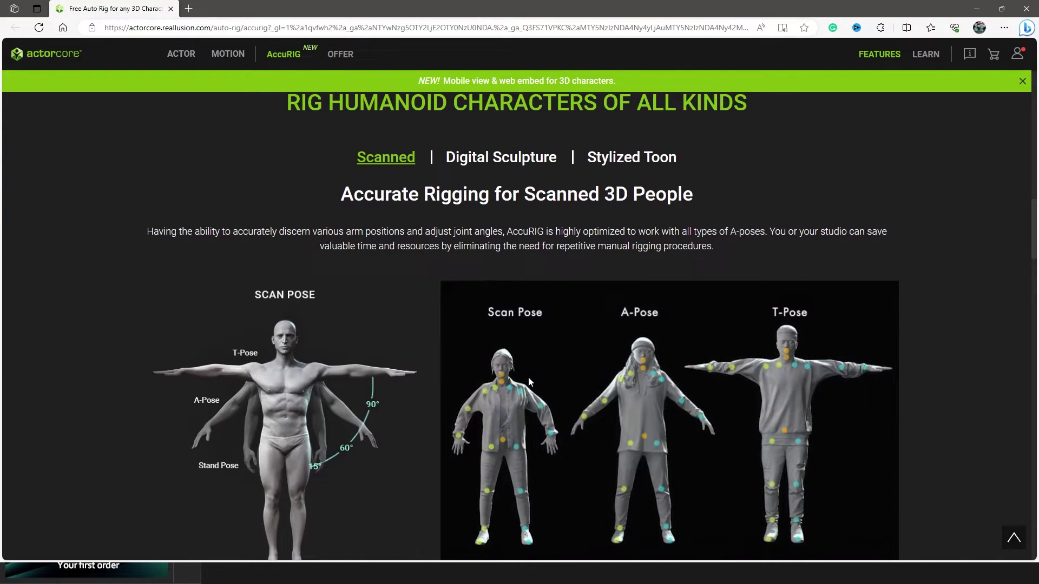
{"action": "scroll", "coordinate": [528, 378], "scroll_direction": "down", "scroll_amount": 1}
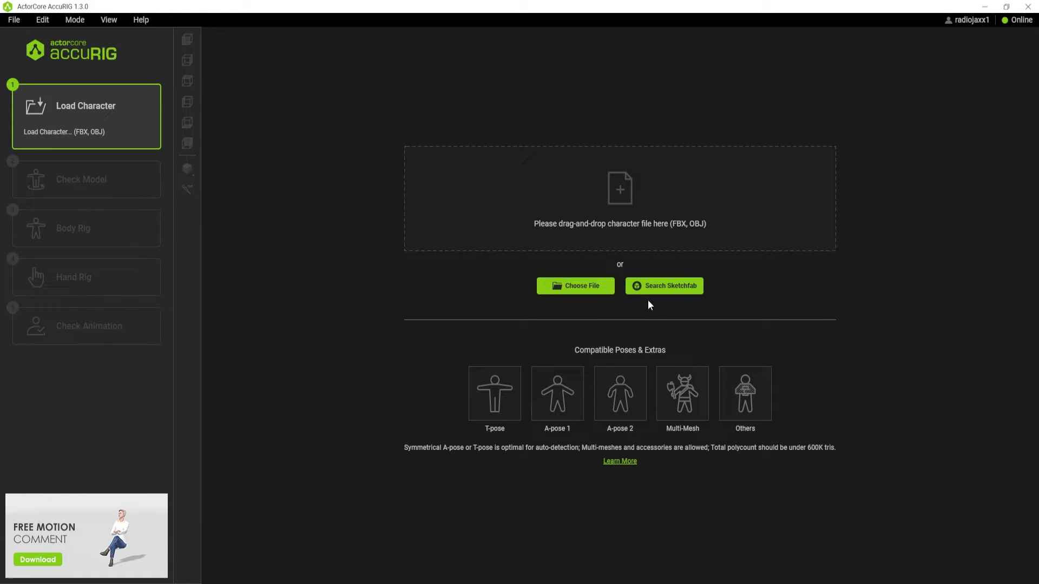
Load the DEADPOOL.fbx character file into AccuRIG.
{"action": "left_click", "coordinate": [577, 291]}
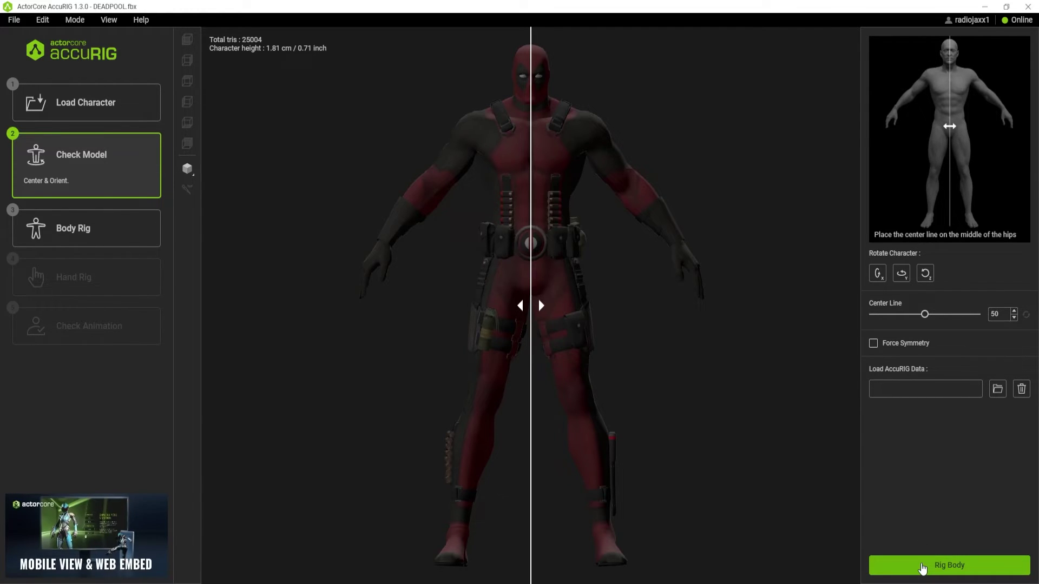
Place Deadpool's body rig joints and nudge the Left Forearm joint onto the left elbow.
{"action": "left_click", "coordinate": [923, 566]}
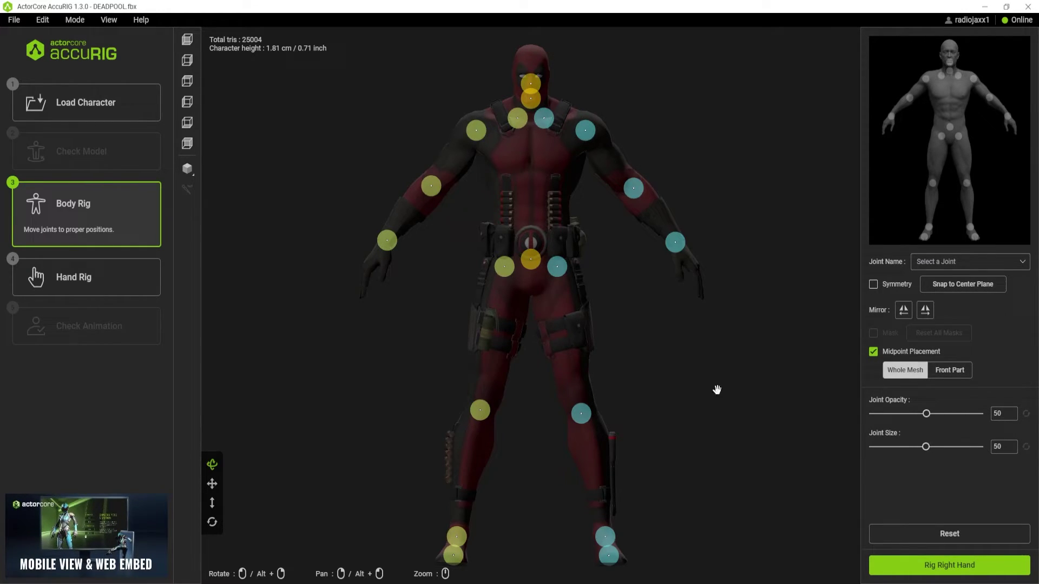
{"action": "left_click_drag", "start_coordinate": [719, 382], "coordinate": [589, 378]}
{"action": "scroll", "coordinate": [502, 162], "scroll_direction": "up", "scroll_amount": 3}
{"action": "scroll", "coordinate": [503, 162], "scroll_direction": "up", "scroll_amount": 2}
{"action": "scroll", "coordinate": [482, 132], "scroll_direction": "down", "scroll_amount": 3}
{"action": "middle_click_drag", "start_coordinate": [483, 132], "coordinate": [476, 244]}
{"action": "scroll", "coordinate": [476, 245], "scroll_direction": "up", "scroll_amount": 3}
{"action": "left_click_drag", "start_coordinate": [476, 244], "coordinate": [555, 247]}
{"action": "scroll", "coordinate": [549, 243], "scroll_direction": "down", "scroll_amount": 3}
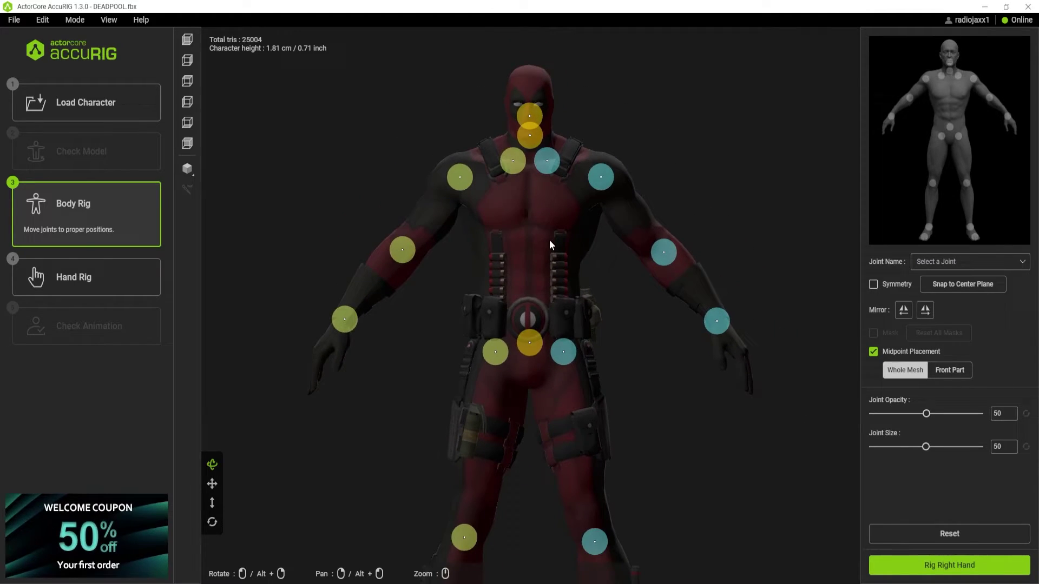
{"action": "scroll", "coordinate": [550, 239], "scroll_direction": "down", "scroll_amount": 1}
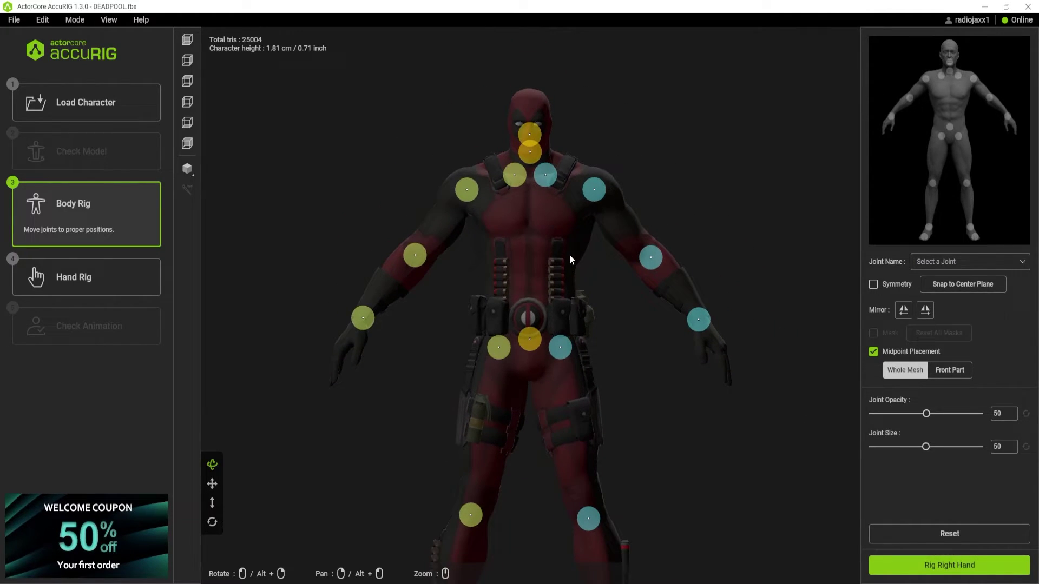
{"action": "left_click", "coordinate": [647, 258]}
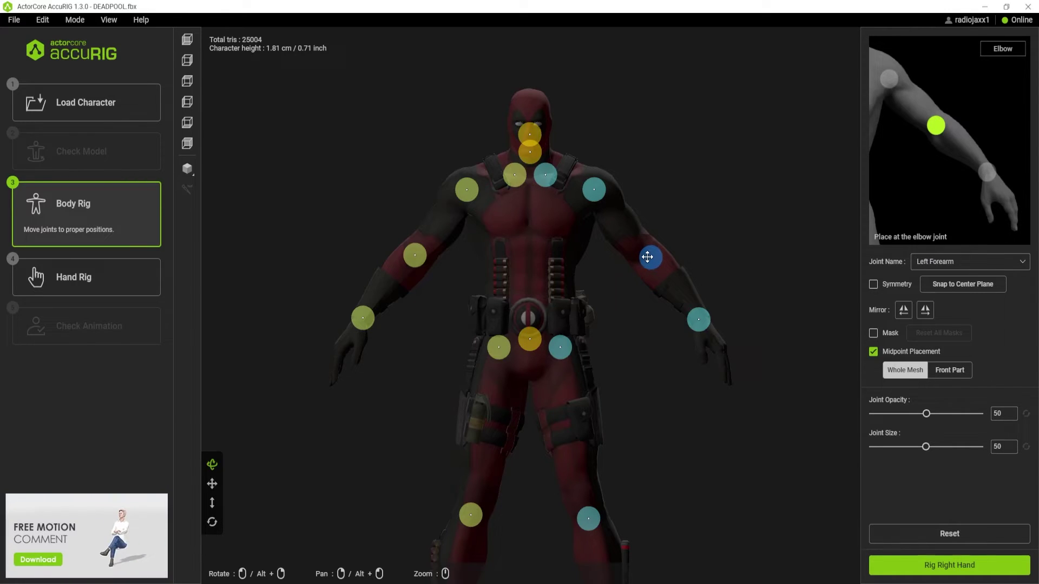
{"action": "left_click_drag", "start_coordinate": [648, 258], "coordinate": [643, 255]}
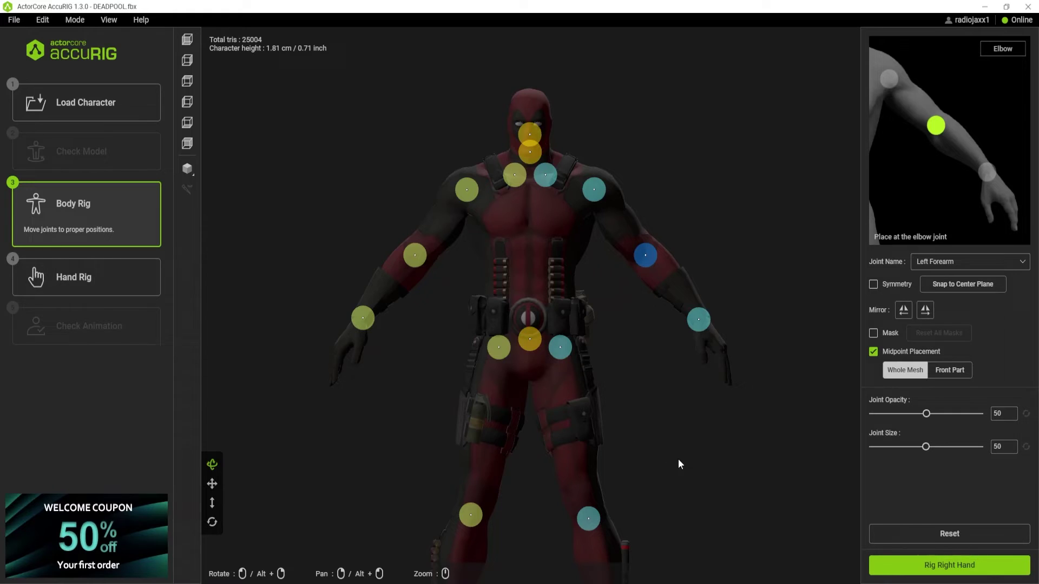
Rig Deadpool's right hand with the finger count kept at 5.
{"action": "left_click", "coordinate": [946, 566]}
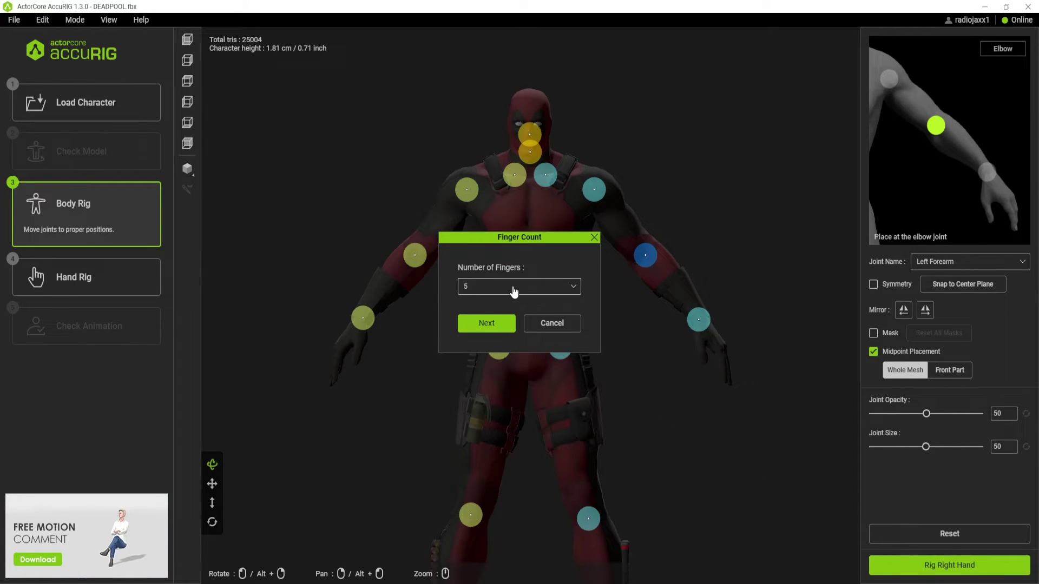
{"action": "left_click", "coordinate": [572, 290]}
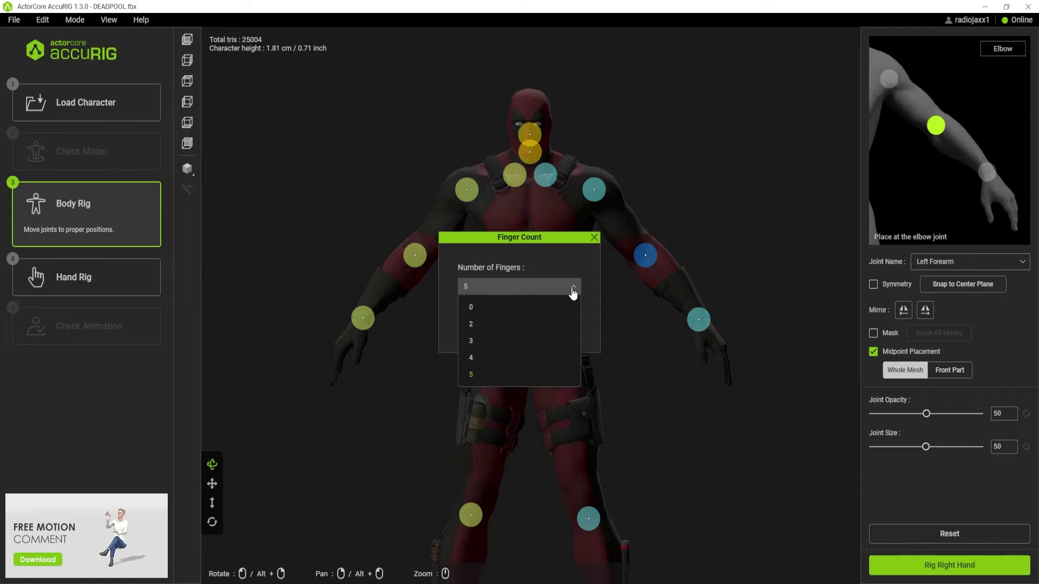
{"action": "left_click", "coordinate": [573, 261]}
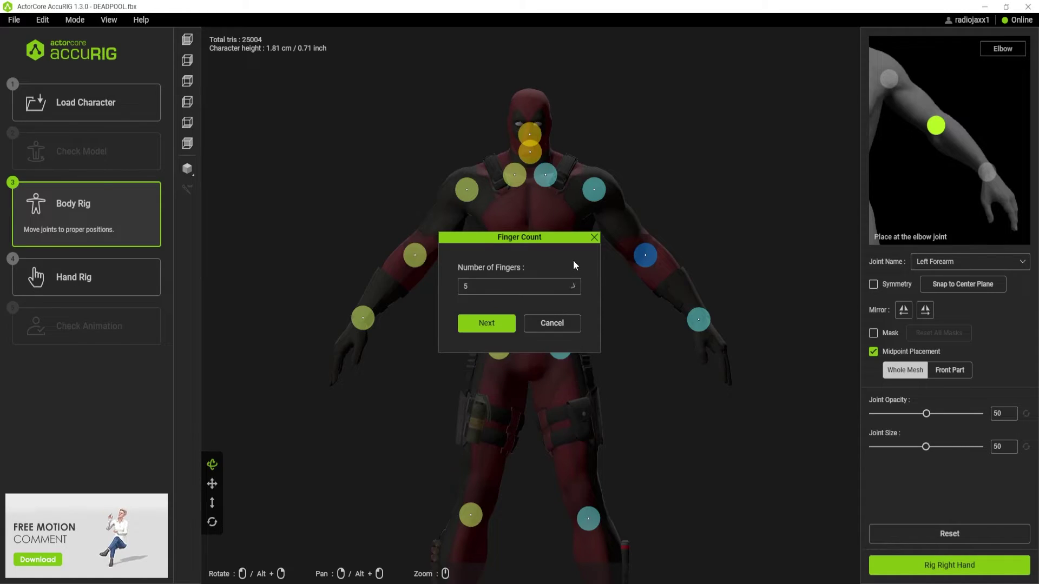
{"action": "left_click", "coordinate": [495, 323]}
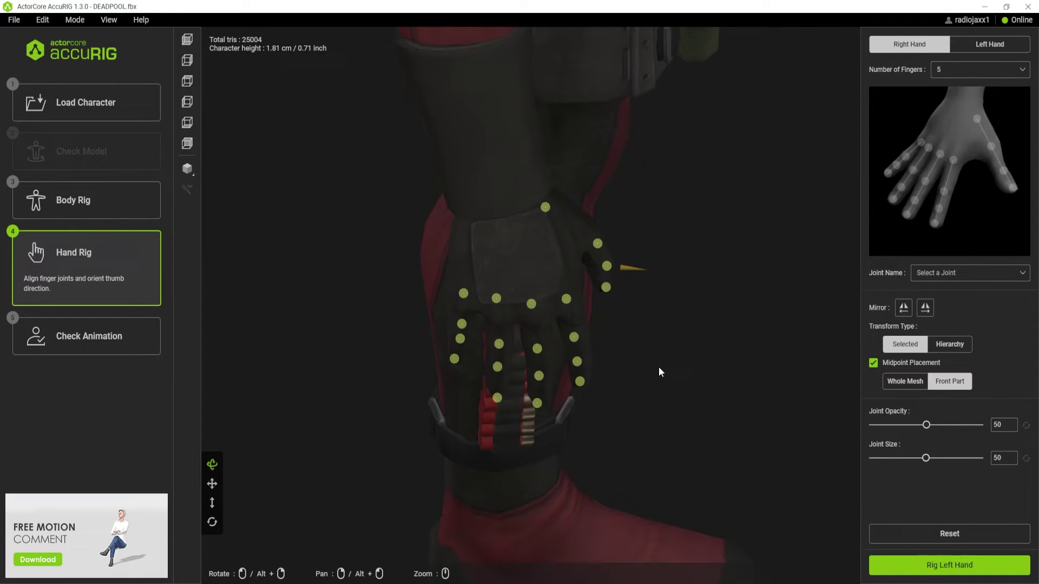
Inspect the right hand's finger joints from several angles, then lay out the left hand's joints.
{"action": "left_click_drag", "start_coordinate": [621, 333], "coordinate": [514, 266]}
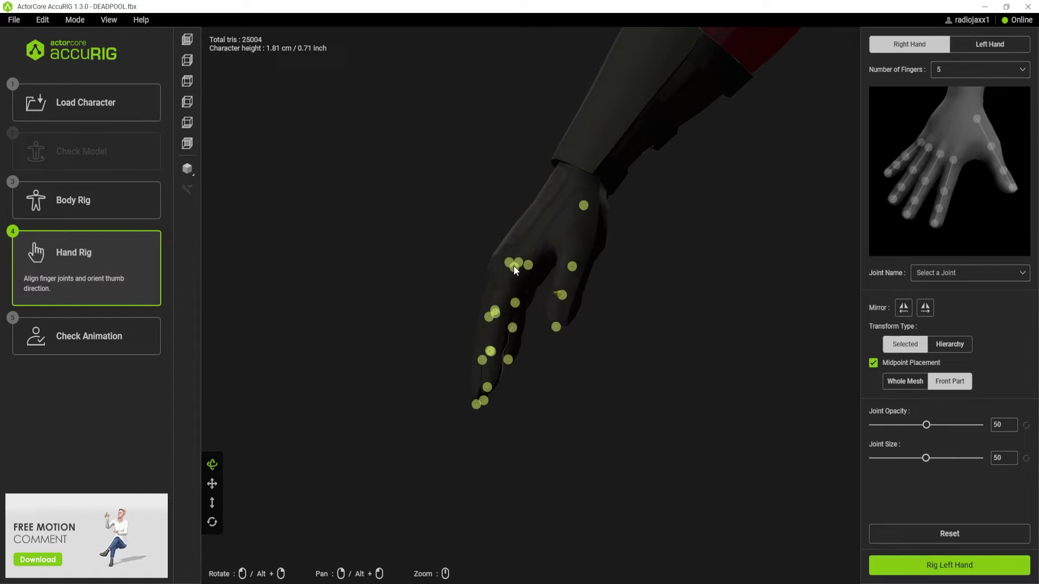
{"action": "left_click_drag", "start_coordinate": [517, 262], "coordinate": [628, 280]}
{"action": "left_click_drag", "start_coordinate": [496, 306], "coordinate": [348, 290]}
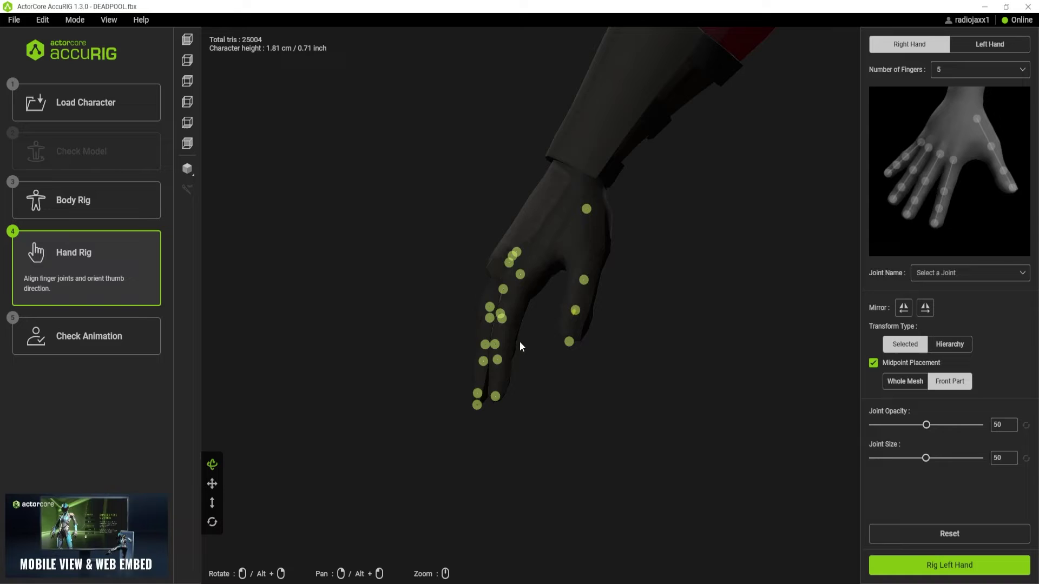
{"action": "left_click_drag", "start_coordinate": [530, 362], "coordinate": [606, 349]}
{"action": "left_click_drag", "start_coordinate": [628, 390], "coordinate": [528, 345]}
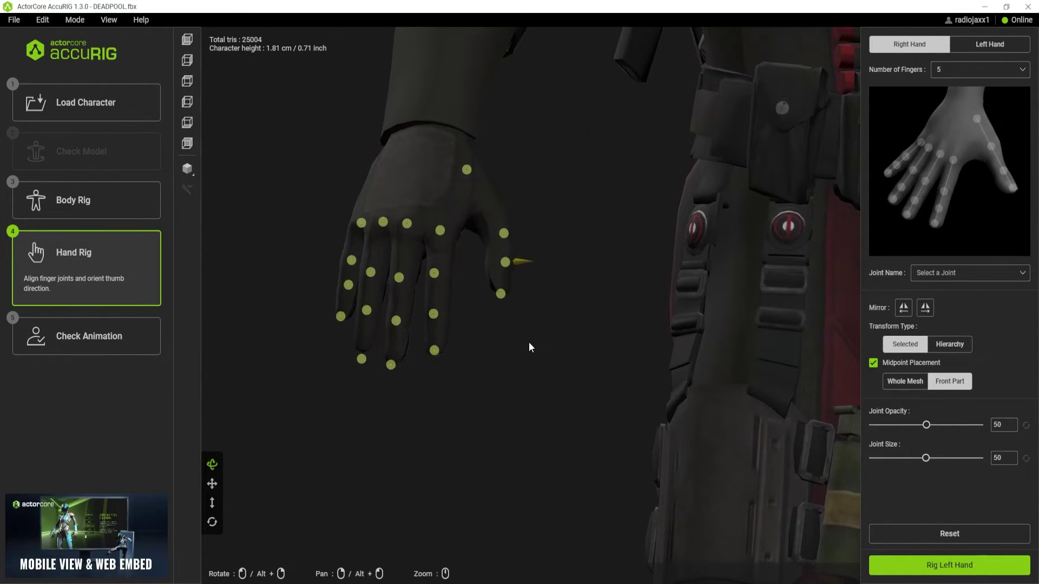
{"action": "left_click", "coordinate": [909, 574]}
{"action": "left_click_drag", "start_coordinate": [596, 426], "coordinate": [739, 472]}
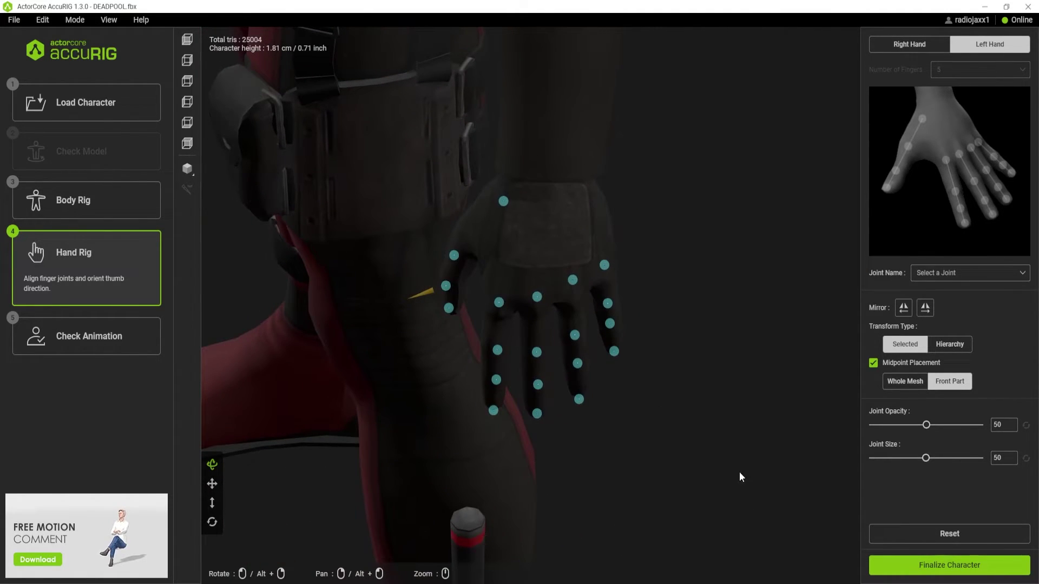
Finalize the Deadpool rig to reach the Check Animation preview.
{"action": "left_click", "coordinate": [874, 564]}
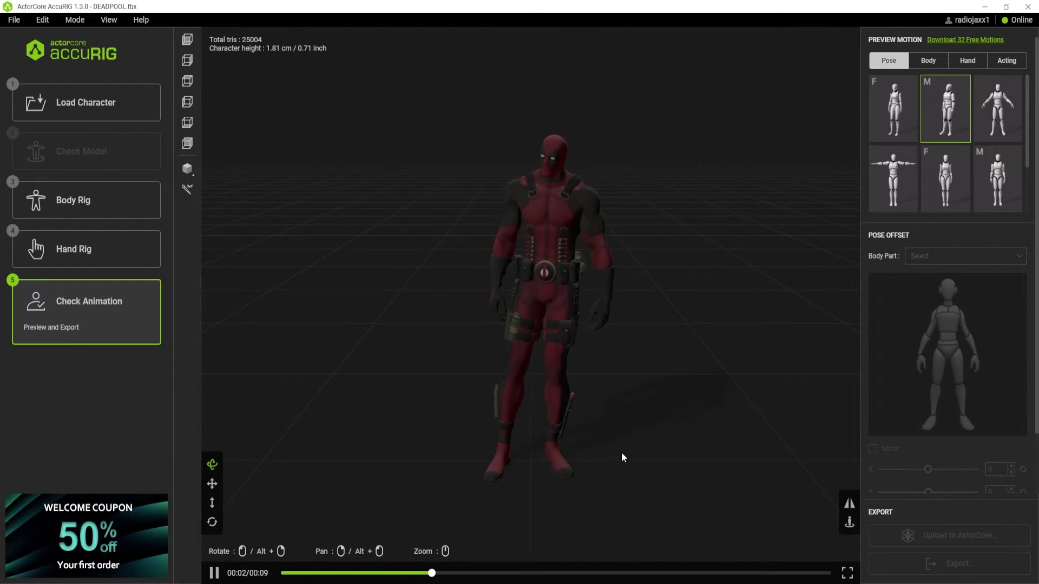
{"action": "scroll", "coordinate": [597, 376], "scroll_direction": "up", "scroll_amount": 2}
{"action": "mouse_move", "coordinate": [634, 381]}
{"action": "left_mouse_down"}
{"action": "mouse_move", "coordinate": [619, 364]}
{"action": "mouse_move", "coordinate": [545, 364]}
{"action": "mouse_move", "coordinate": [638, 373]}
{"action": "mouse_move", "coordinate": [610, 369]}
{"action": "mouse_move", "coordinate": [631, 366]}
{"action": "left_mouse_up"}
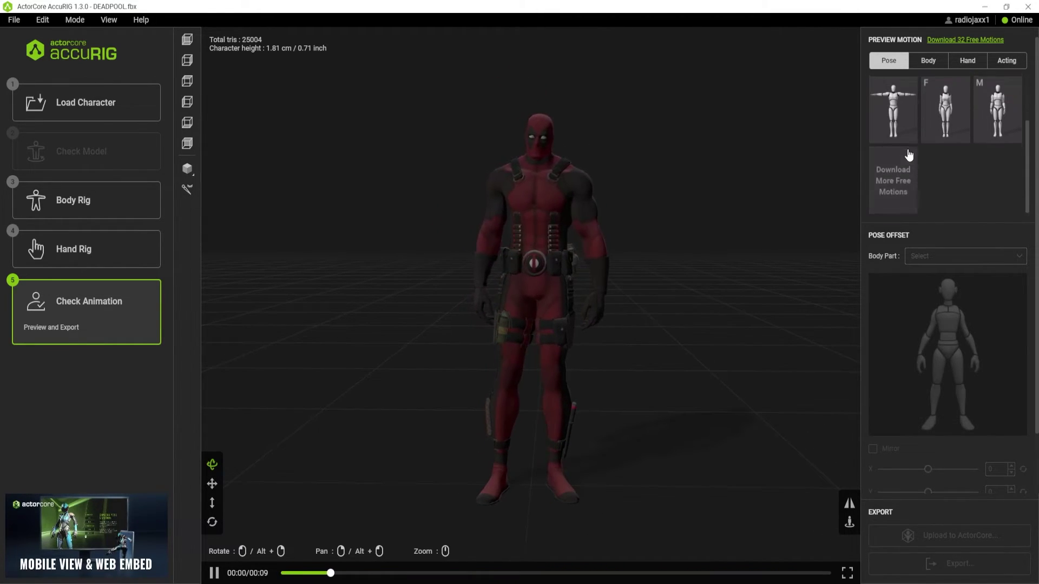
{"action": "scroll", "coordinate": [931, 167], "scroll_direction": "down", "scroll_amount": 1}
{"action": "scroll", "coordinate": [931, 168], "scroll_direction": "down", "scroll_amount": 2}
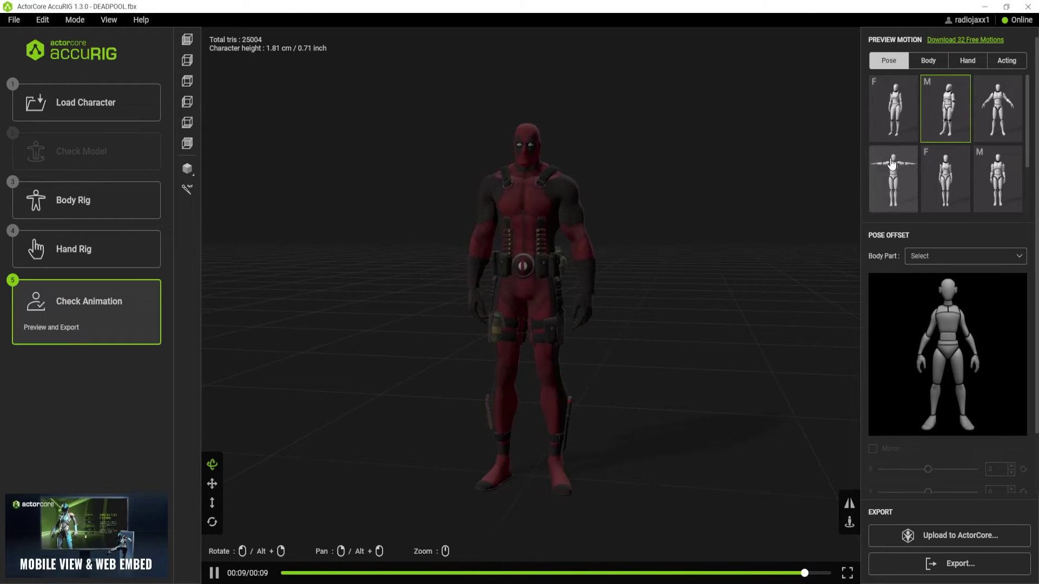
Preview and play the third Body motion on Deadpool.
{"action": "scroll", "coordinate": [970, 137], "scroll_direction": "down", "scroll_amount": 2}
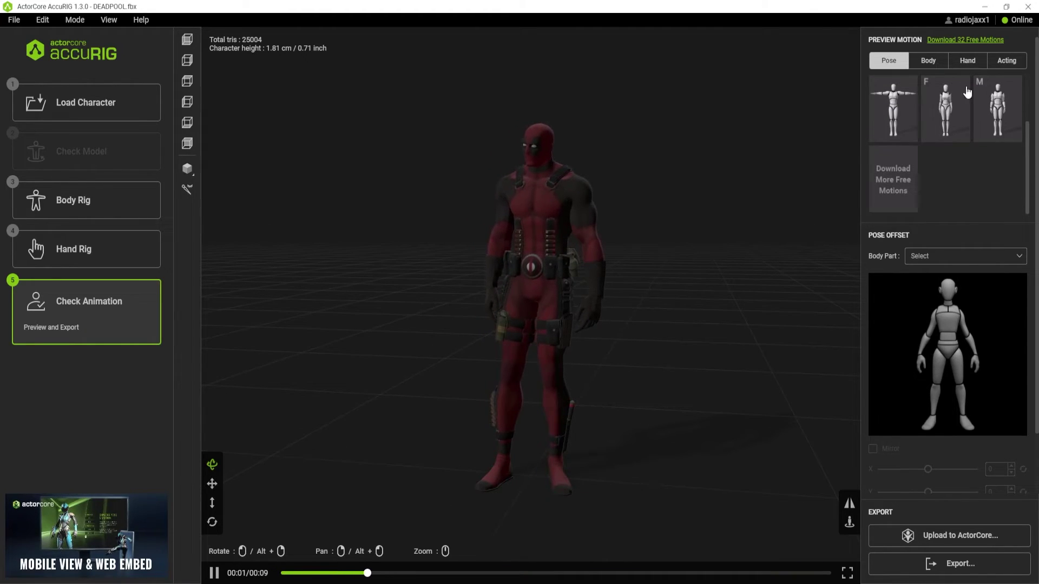
{"action": "left_click", "coordinate": [928, 61]}
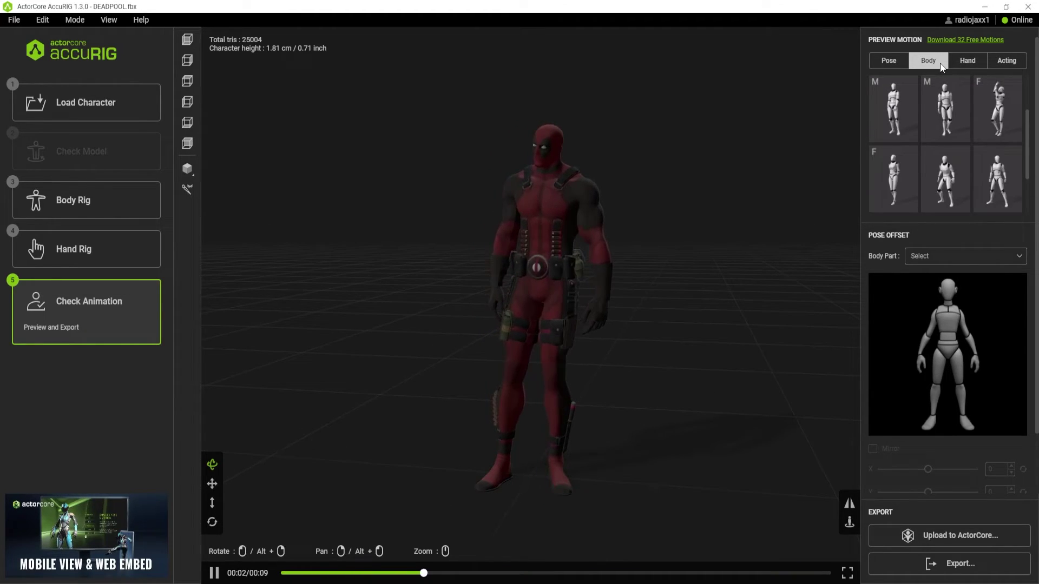
{"action": "left_click", "coordinate": [992, 111]}
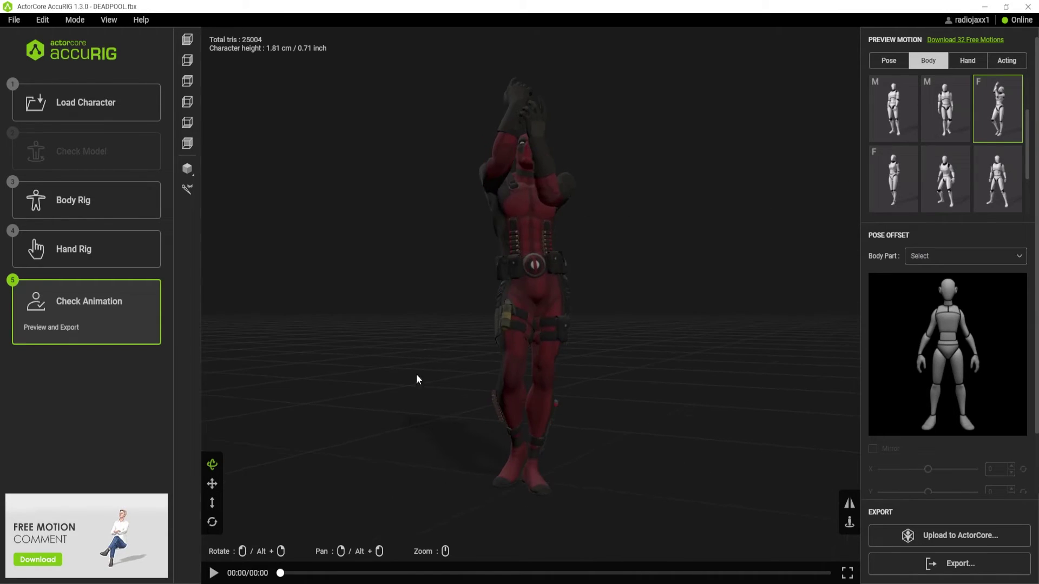
{"action": "left_click", "coordinate": [213, 573]}
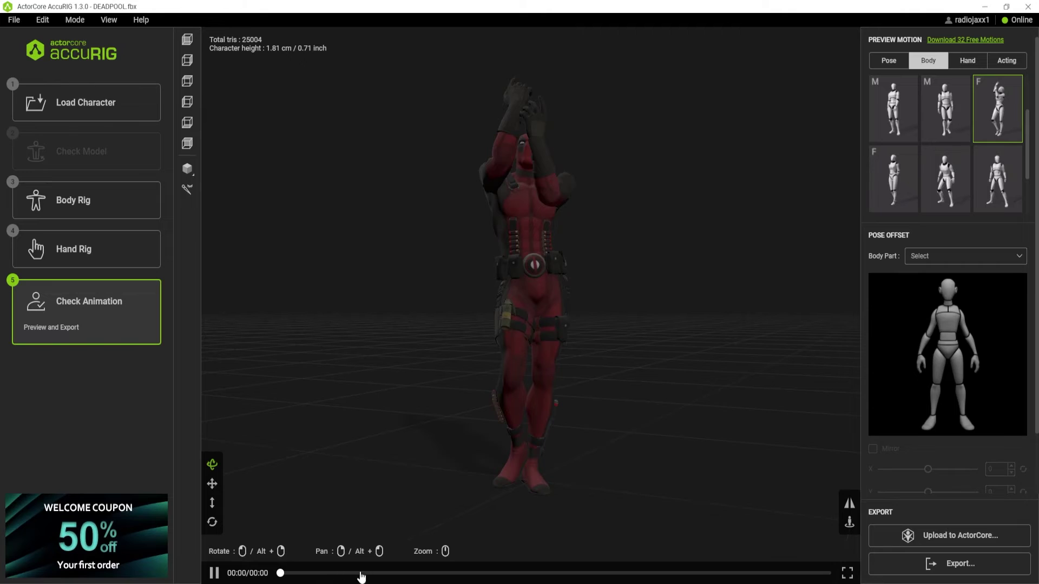
Preview the Acting walk motion, then bring up the FBX, USD and iAvatar export choices.
{"action": "left_click", "coordinate": [1006, 61]}
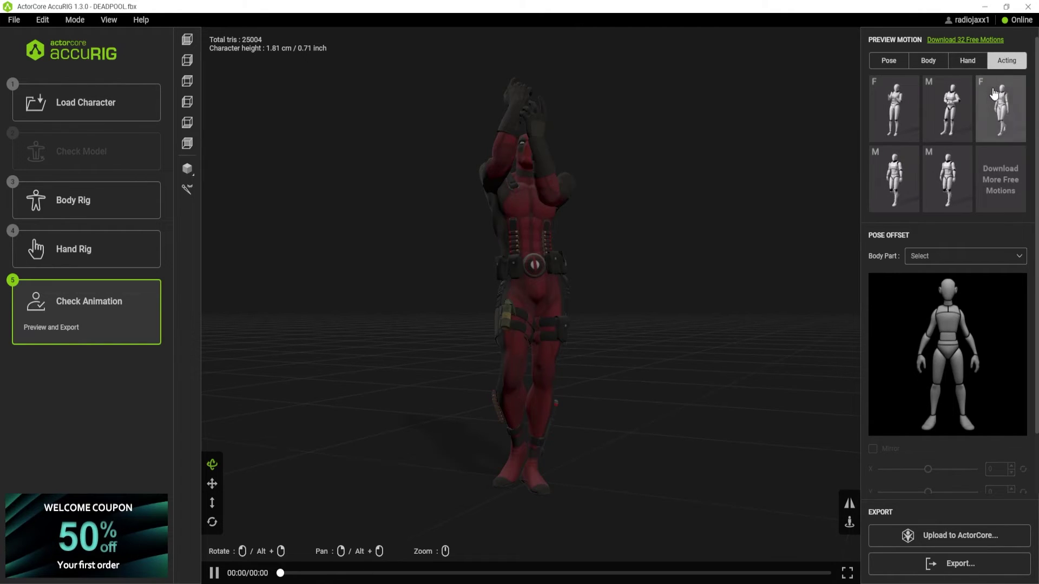
{"action": "left_click", "coordinate": [945, 181]}
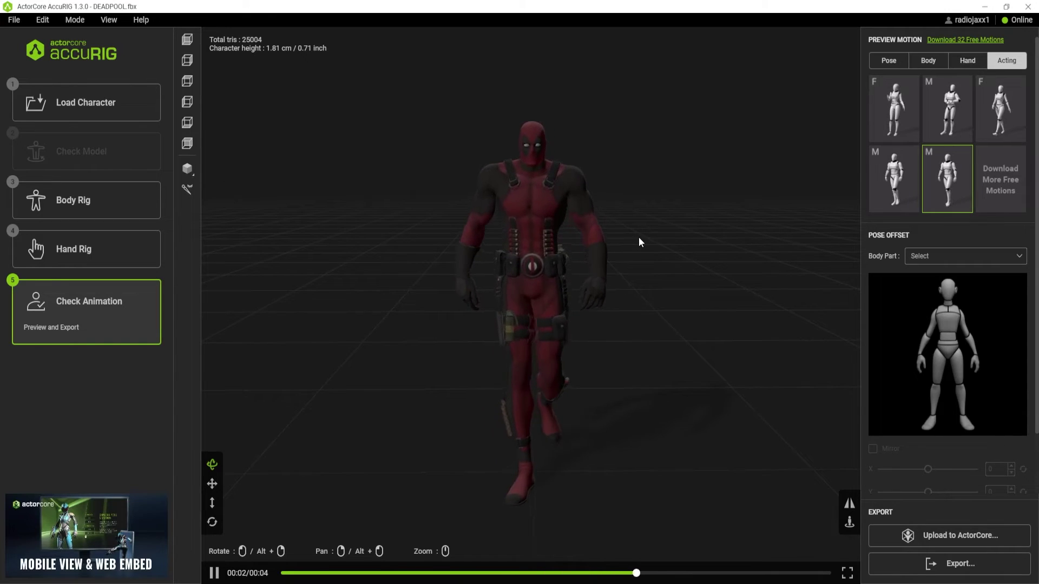
{"action": "scroll", "coordinate": [931, 388], "scroll_direction": "down", "scroll_amount": 2}
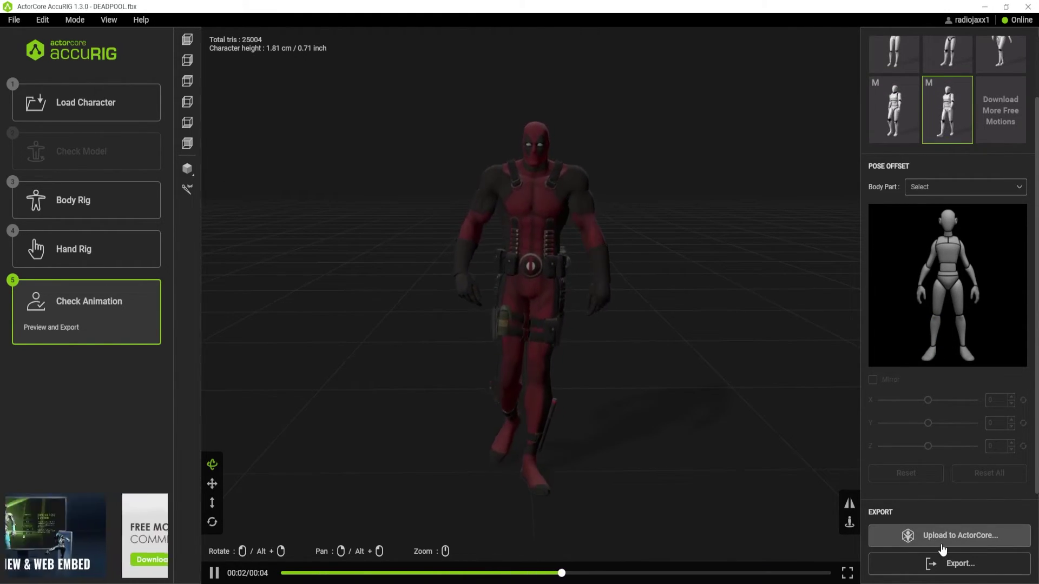
{"action": "left_click", "coordinate": [950, 564]}
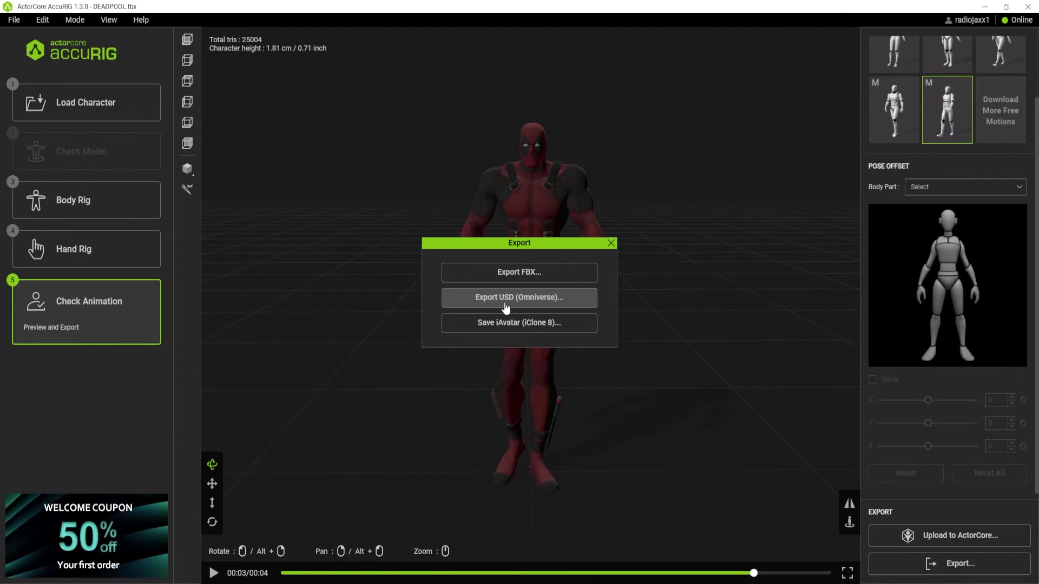
Open the Export FBX settings and set Blender as the target application.
{"action": "left_click", "coordinate": [515, 275]}
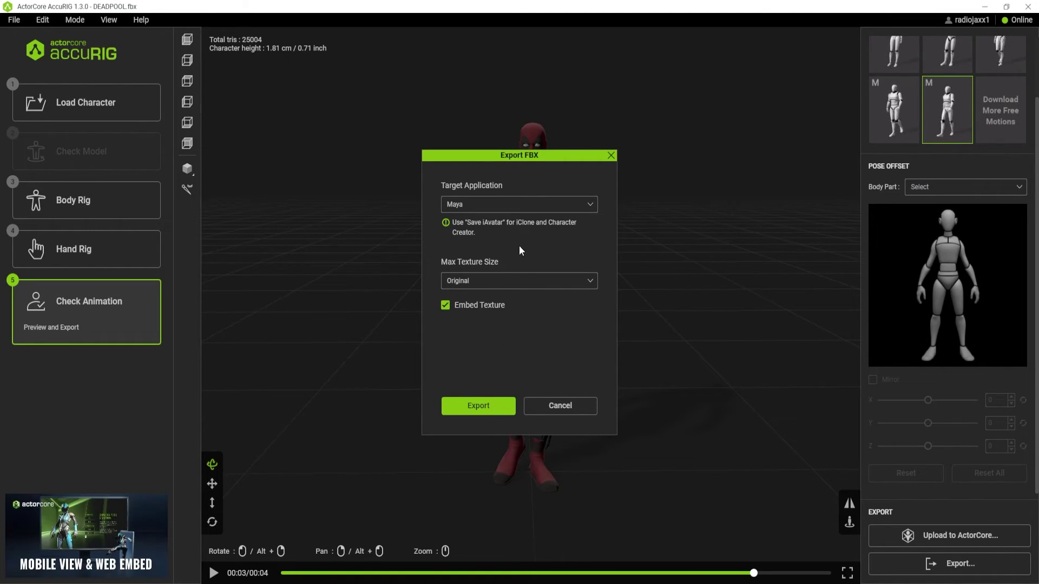
{"action": "left_click", "coordinate": [546, 211]}
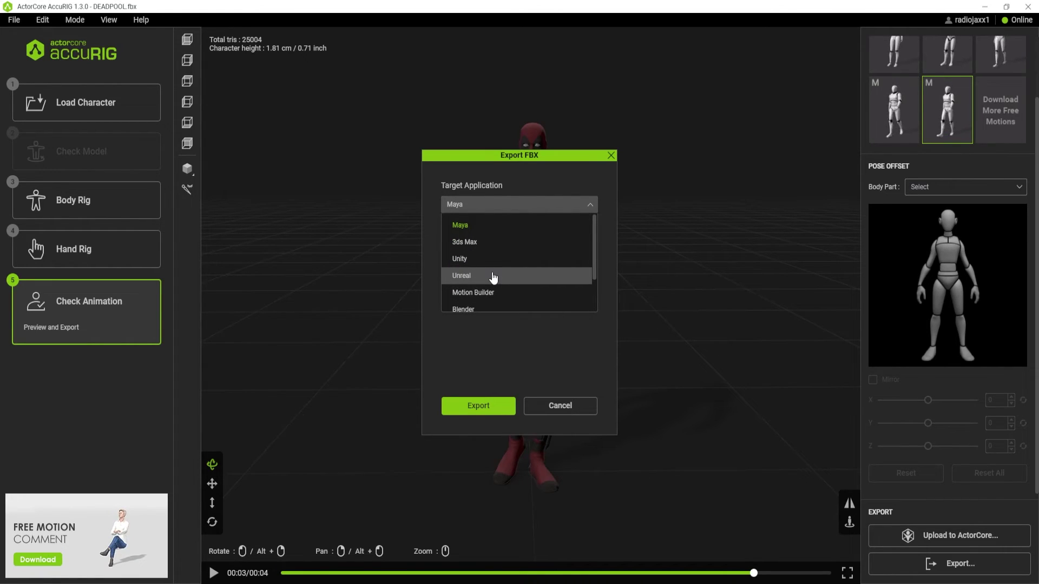
{"action": "scroll", "coordinate": [492, 284], "scroll_direction": "down", "scroll_amount": 3}
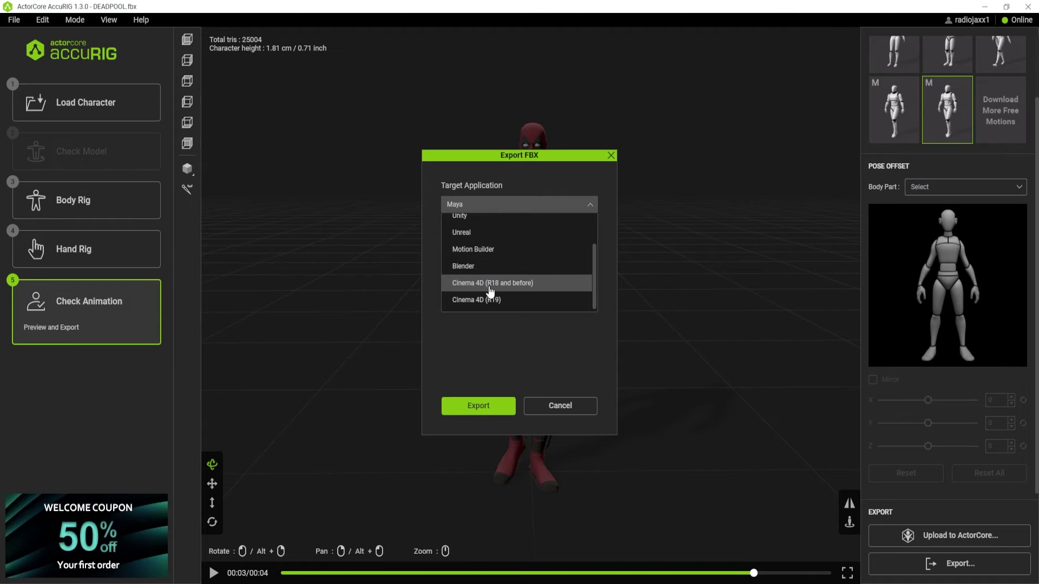
{"action": "scroll", "coordinate": [492, 303], "scroll_direction": "up", "scroll_amount": 3}
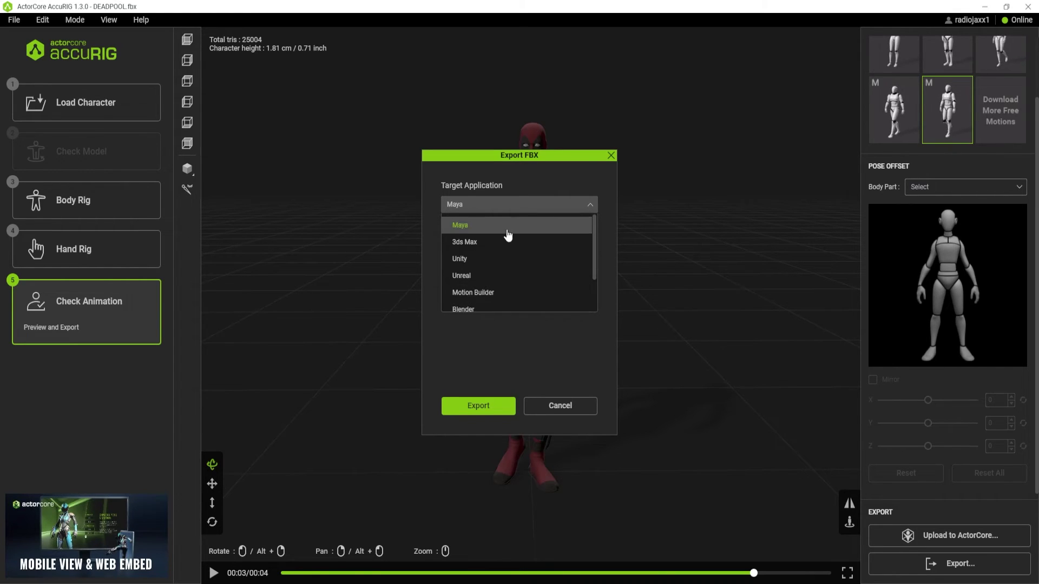
{"action": "scroll", "coordinate": [510, 278], "scroll_direction": "down", "scroll_amount": 3}
{"action": "scroll", "coordinate": [509, 257], "scroll_direction": "up", "scroll_amount": 3}
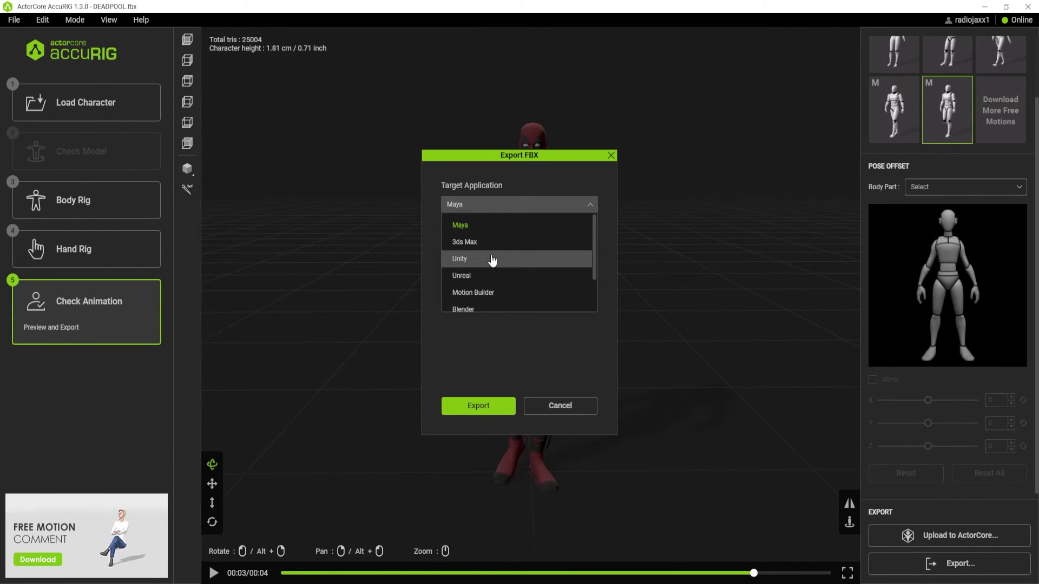
{"action": "scroll", "coordinate": [498, 263], "scroll_direction": "down", "scroll_amount": 2}
{"action": "left_click", "coordinate": [503, 272]}
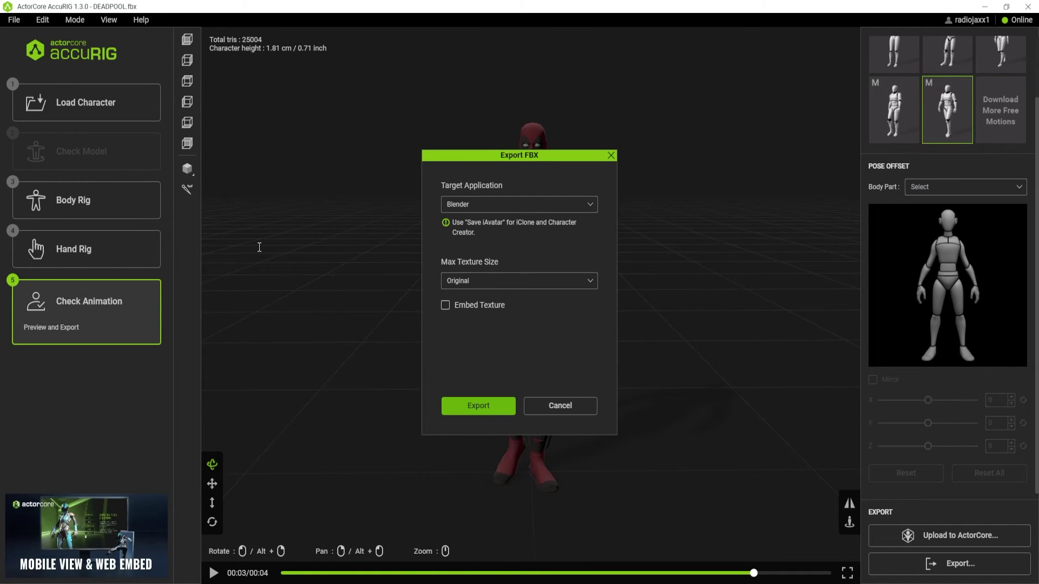
Export the FBX, then frame the imported Deadpool in Blender with Material Preview shading.
{"action": "key", "text": "Return"}
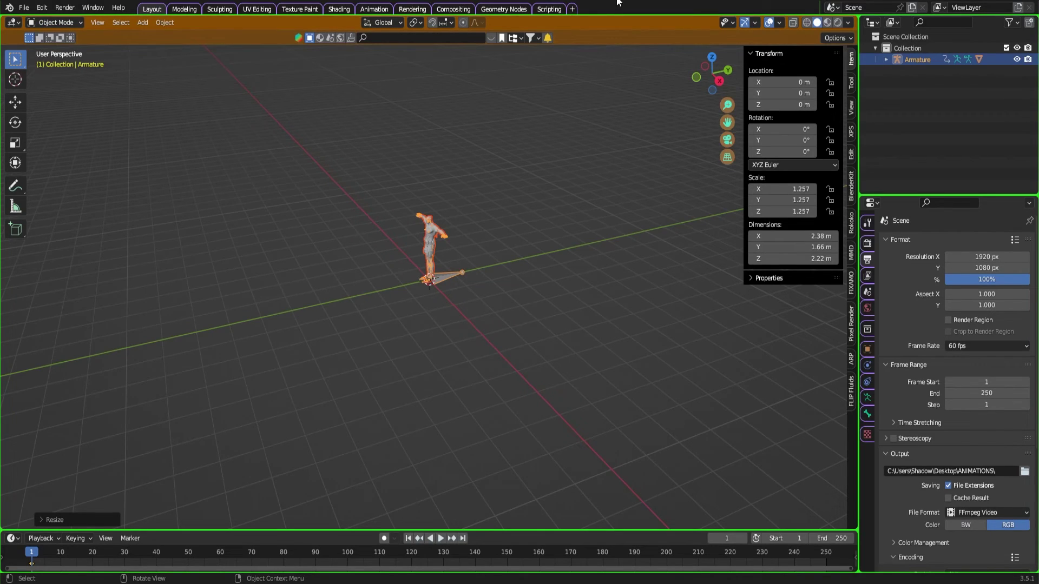
{"action": "scroll", "coordinate": [408, 234], "scroll_direction": "up", "scroll_amount": 3}
{"action": "scroll", "coordinate": [408, 229], "scroll_direction": "up", "scroll_amount": 3}
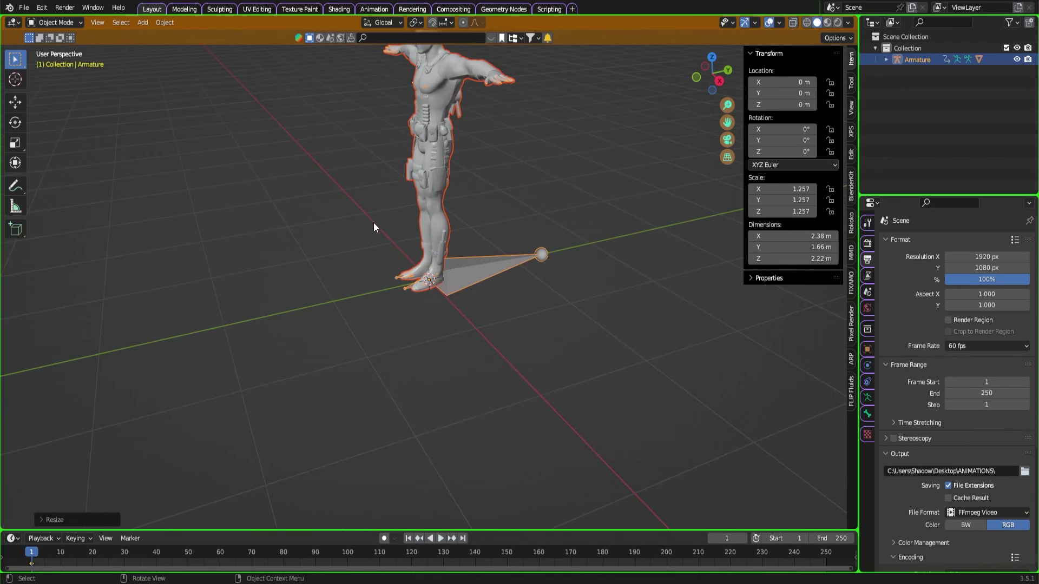
{"action": "middle_click_drag", "start_coordinate": [373, 223], "coordinate": [417, 231]}
{"action": "scroll", "coordinate": [433, 294], "scroll_direction": "up", "scroll_amount": 3}
{"action": "scroll", "coordinate": [416, 232], "scroll_direction": "down", "scroll_amount": 3}
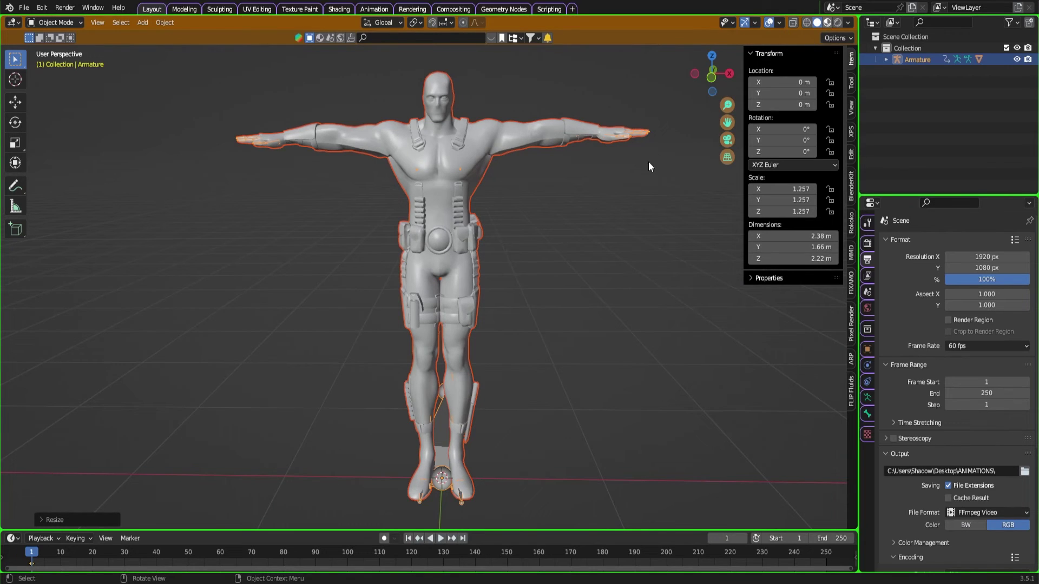
{"action": "key", "text": "z"}
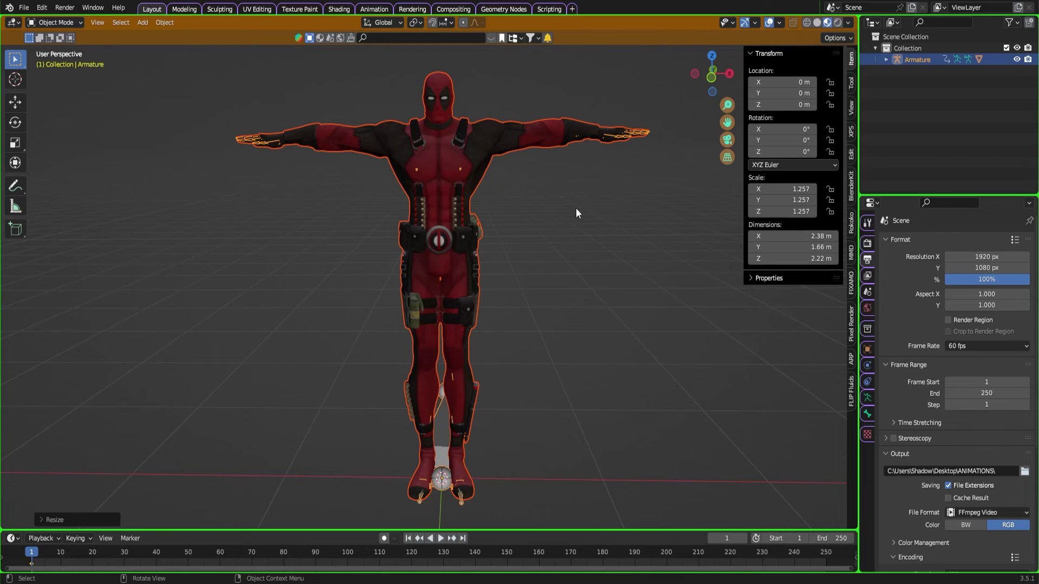
{"action": "scroll", "coordinate": [576, 207], "scroll_direction": "down", "scroll_amount": 1}
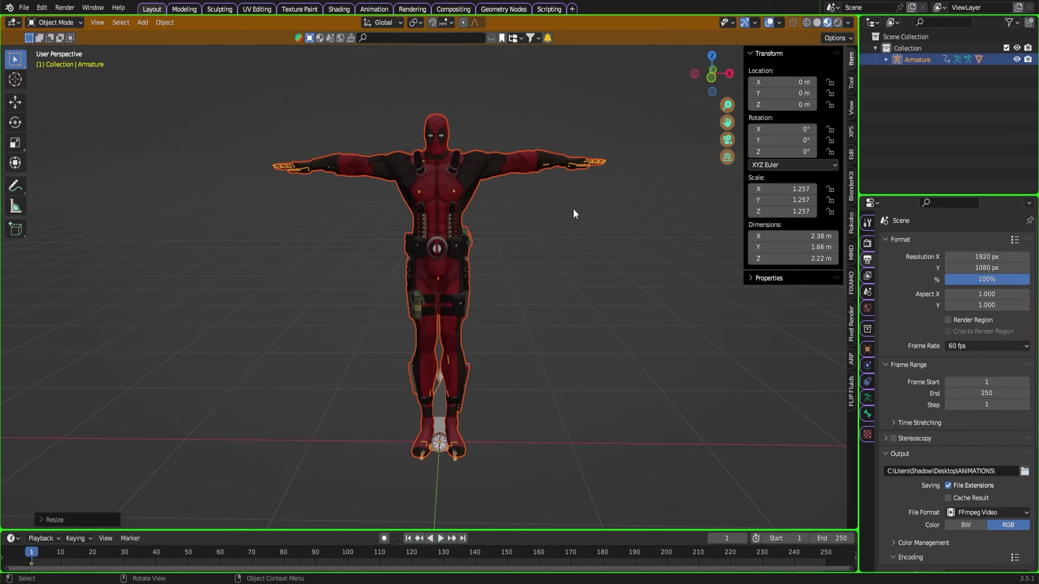
Select the Deadpool mesh and look over its chest straps, belt and legs.
{"action": "scroll", "coordinate": [453, 245], "scroll_direction": "up", "scroll_amount": 6}
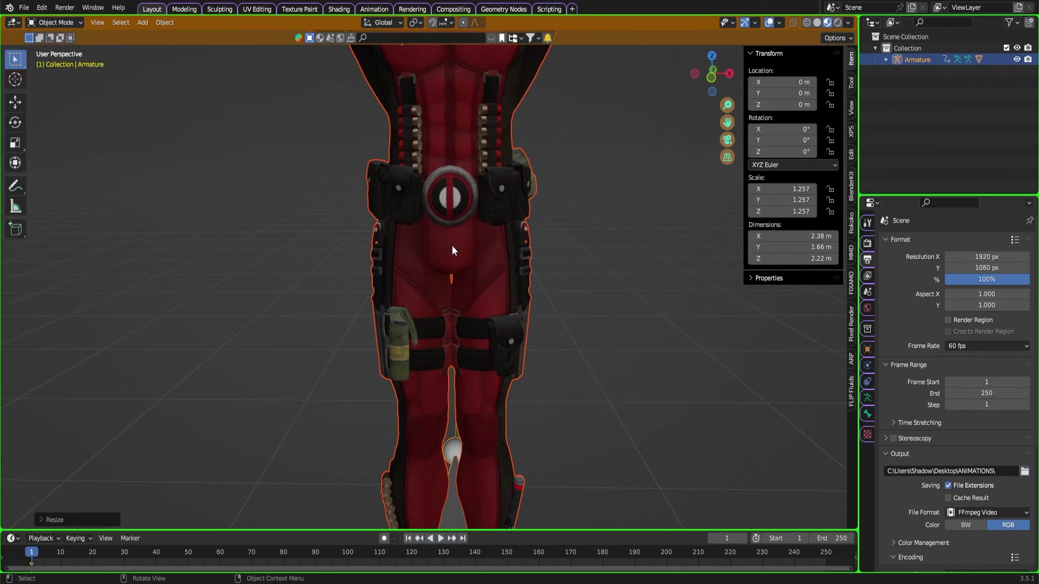
{"action": "left_click", "coordinate": [454, 278]}
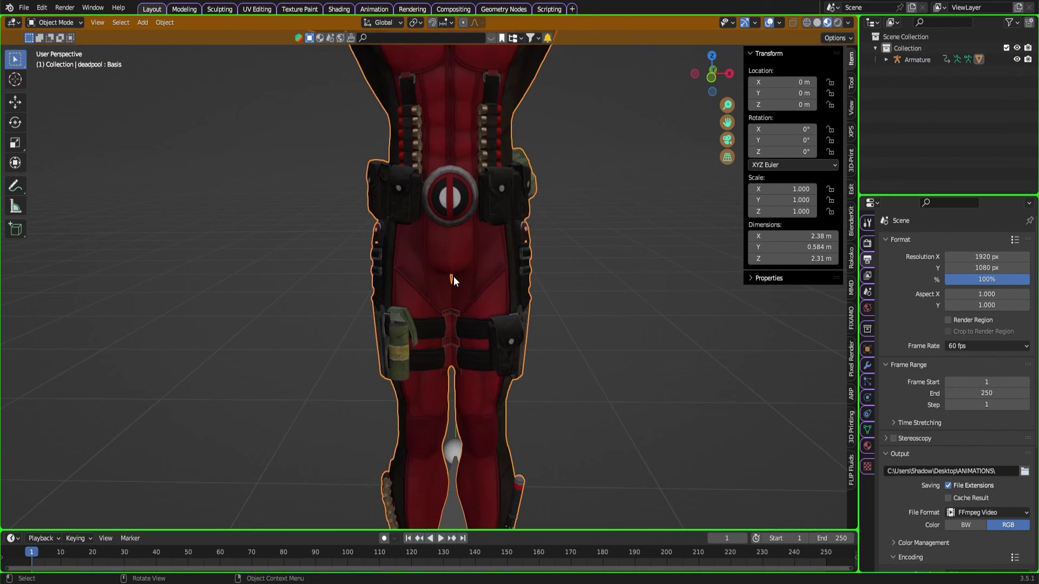
{"action": "scroll", "coordinate": [453, 277], "scroll_direction": "down", "scroll_amount": 3}
{"action": "scroll", "coordinate": [401, 95], "scroll_direction": "up", "scroll_amount": 4}
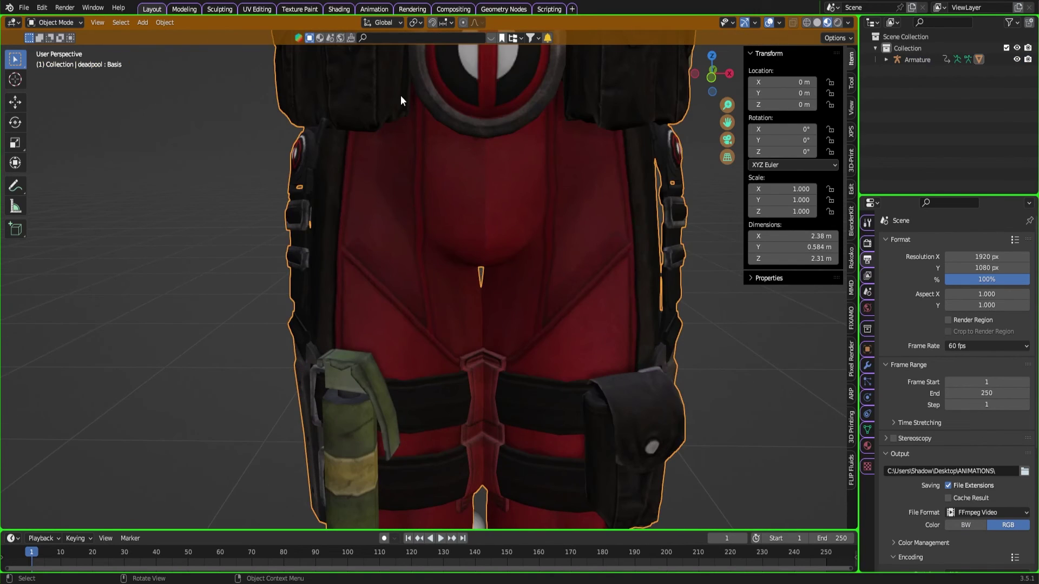
{"action": "middle_click_drag", "start_coordinate": [413, 96], "coordinate": [430, 316], "text": "shift"}
{"action": "scroll", "coordinate": [427, 316], "scroll_direction": "down", "scroll_amount": 1}
{"action": "middle_click_drag", "start_coordinate": [425, 281], "coordinate": [420, 199], "text": "shift"}
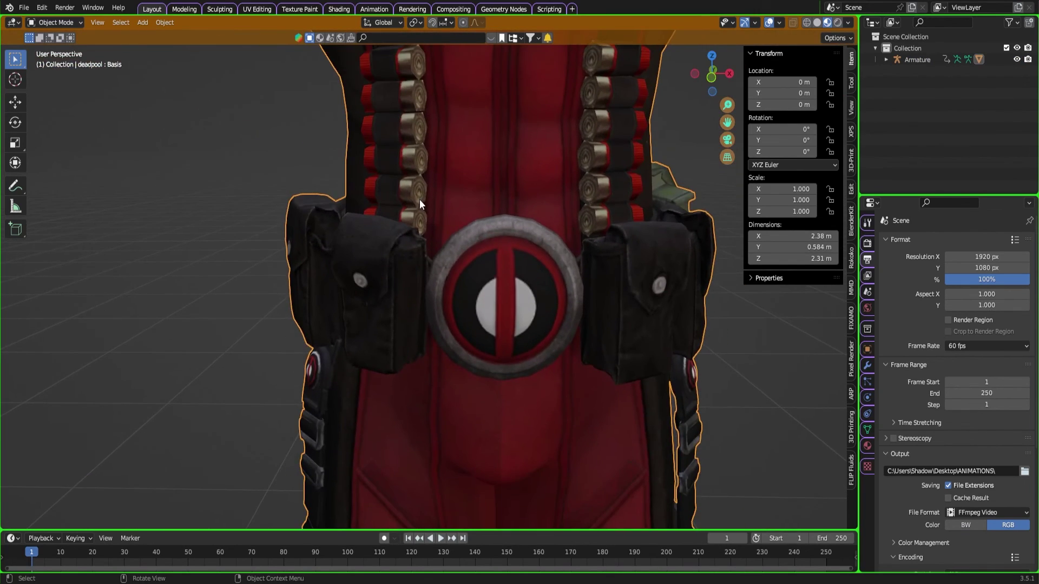
{"action": "scroll", "coordinate": [438, 222], "scroll_direction": "down", "scroll_amount": 1}
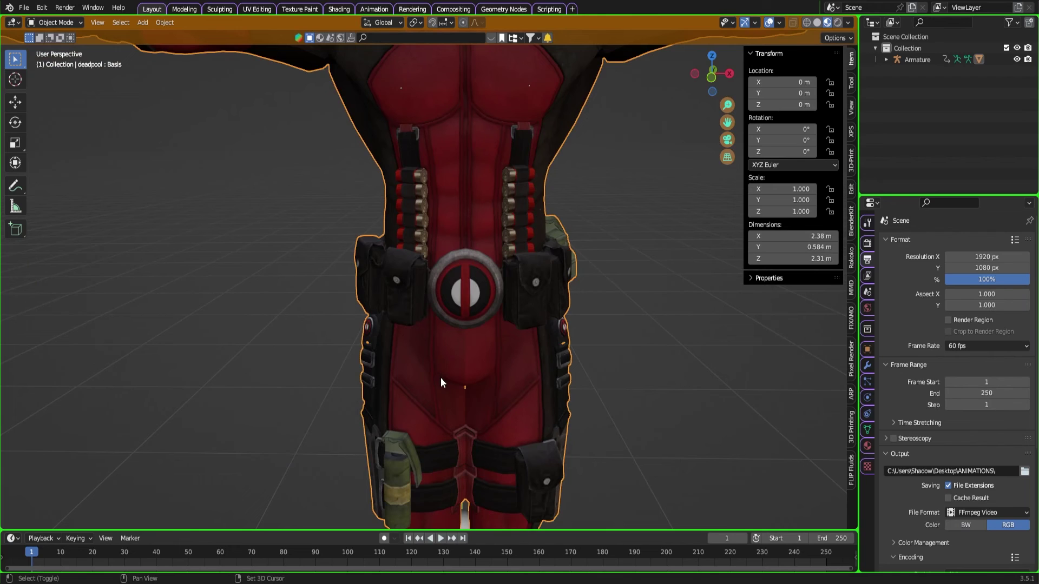
{"action": "middle_click_drag", "start_coordinate": [441, 382], "coordinate": [420, 292], "text": "shift"}
{"action": "middle_click_drag", "start_coordinate": [428, 190], "coordinate": [446, 329]}
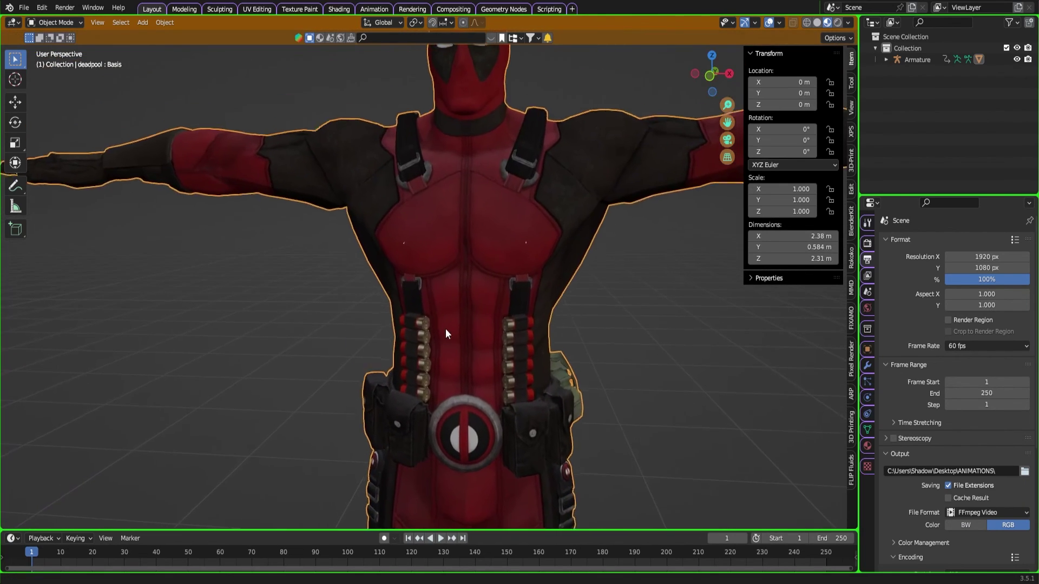
Select the armature and enable In Front under its Viewport Display properties.
{"action": "left_click", "coordinate": [410, 251]}
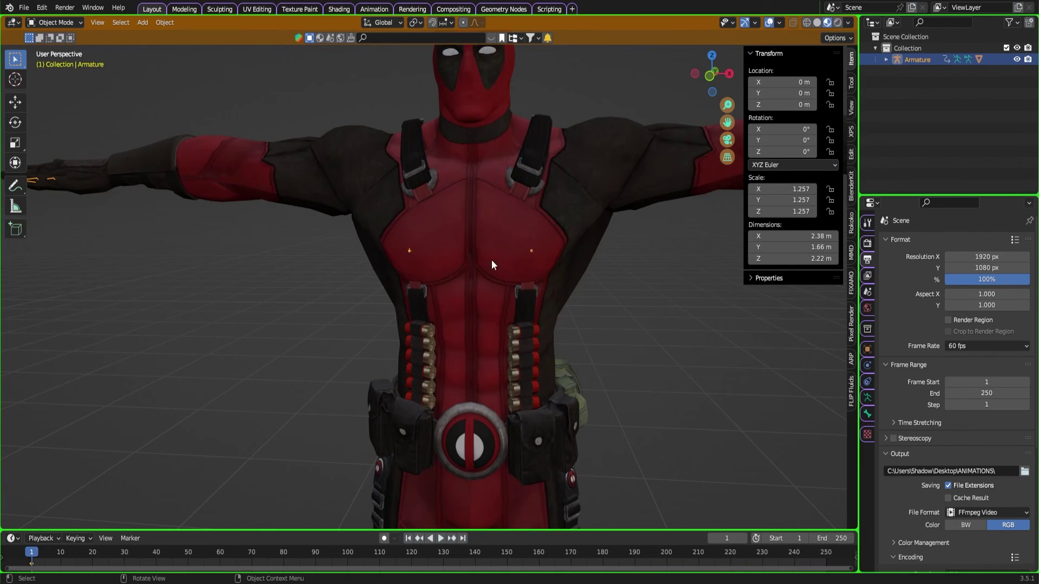
{"action": "scroll", "coordinate": [528, 274], "scroll_direction": "down", "scroll_amount": 3}
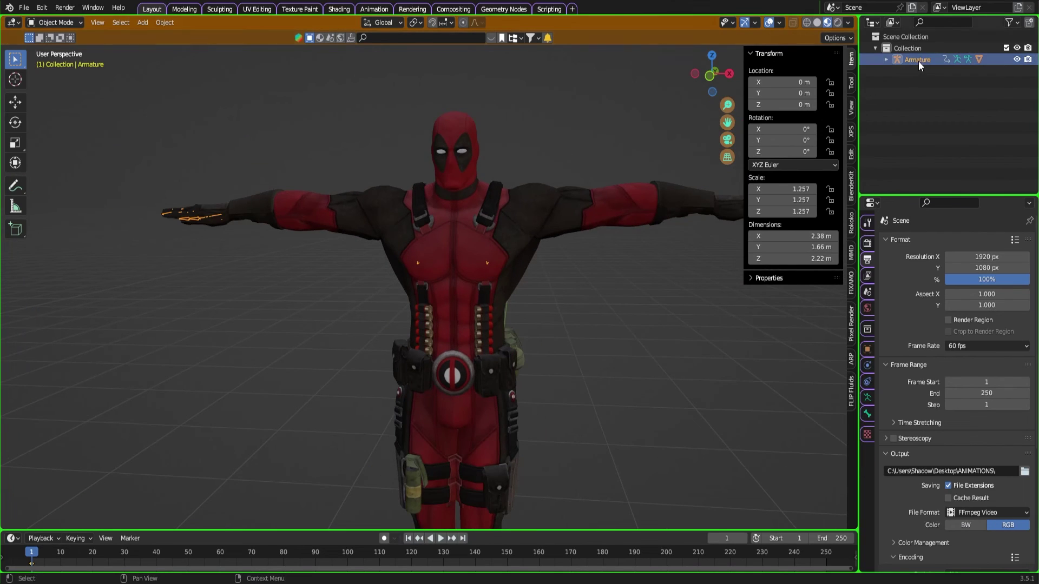
{"action": "left_click", "coordinate": [868, 401]}
{"action": "left_click", "coordinate": [914, 393]}
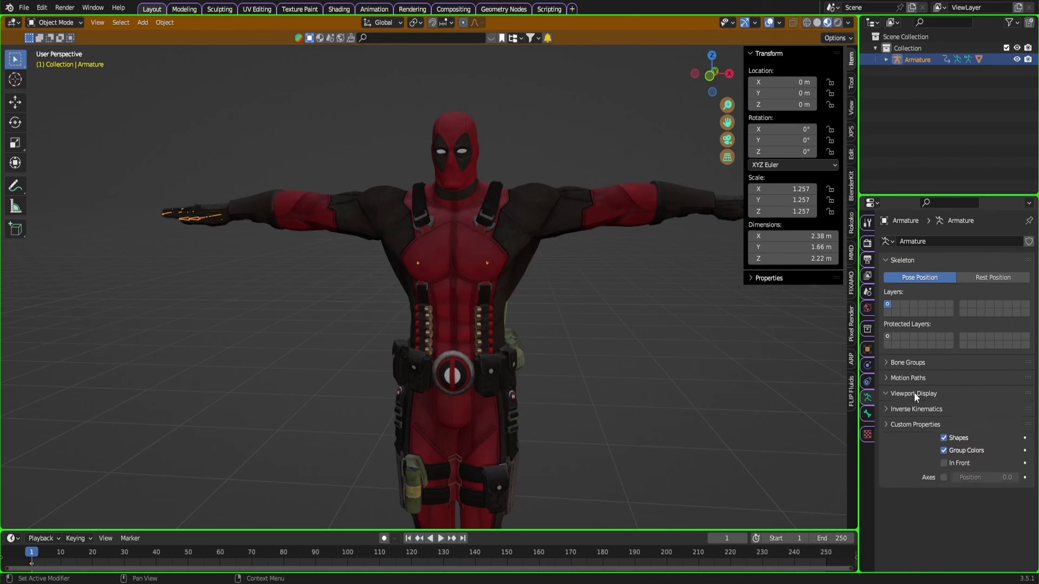
{"action": "left_click", "coordinate": [944, 463]}
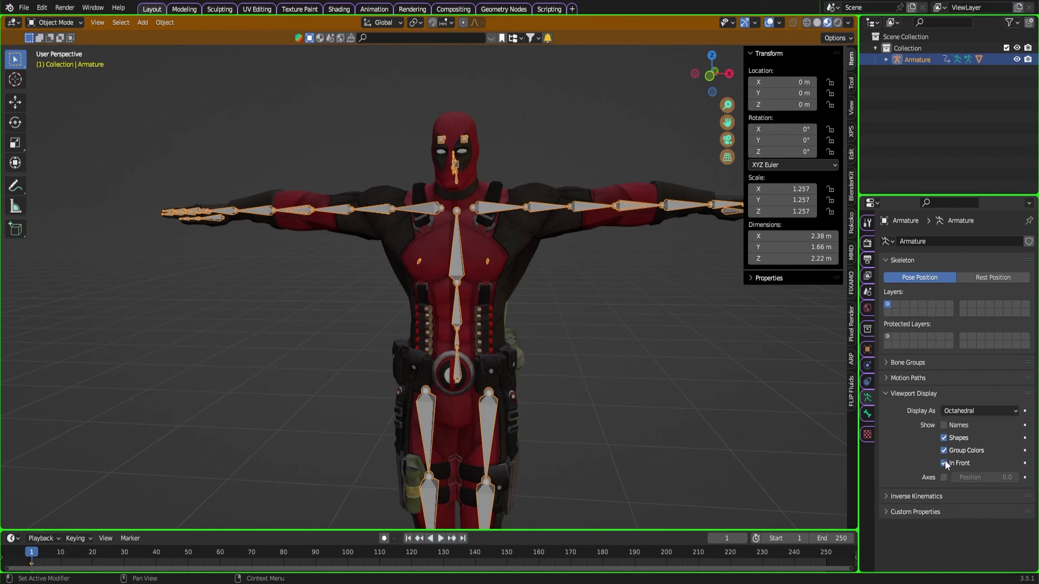
{"action": "scroll", "coordinate": [614, 340], "scroll_direction": "down", "scroll_amount": 2}
{"action": "middle_click_drag", "start_coordinate": [615, 340], "coordinate": [607, 337]}
{"action": "scroll", "coordinate": [573, 259], "scroll_direction": "up", "scroll_amount": 4}
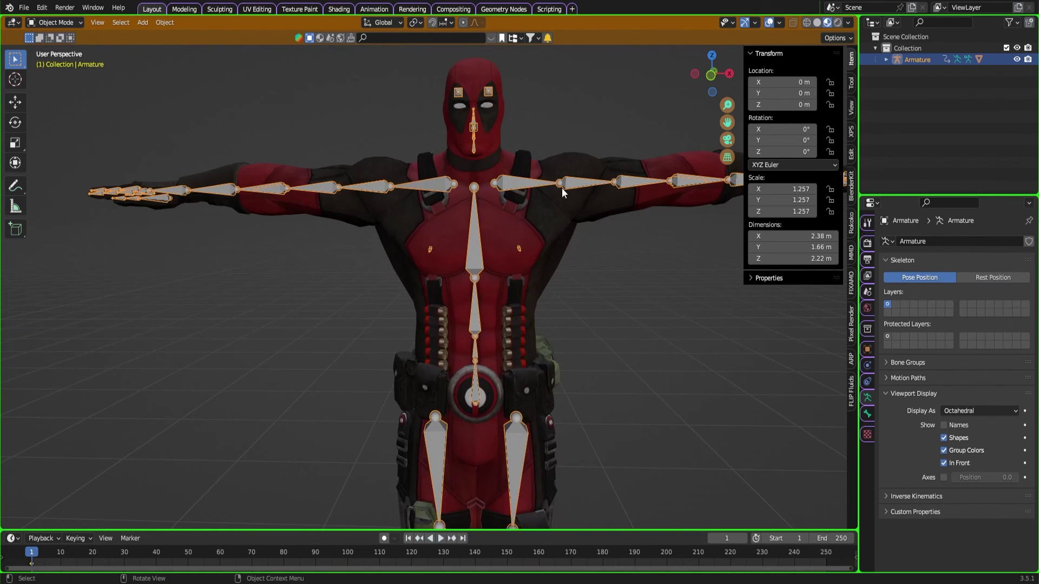
Enter Pose Mode and rotate the left upper-arm bone down to the side.
{"action": "left_click", "coordinate": [56, 23]}
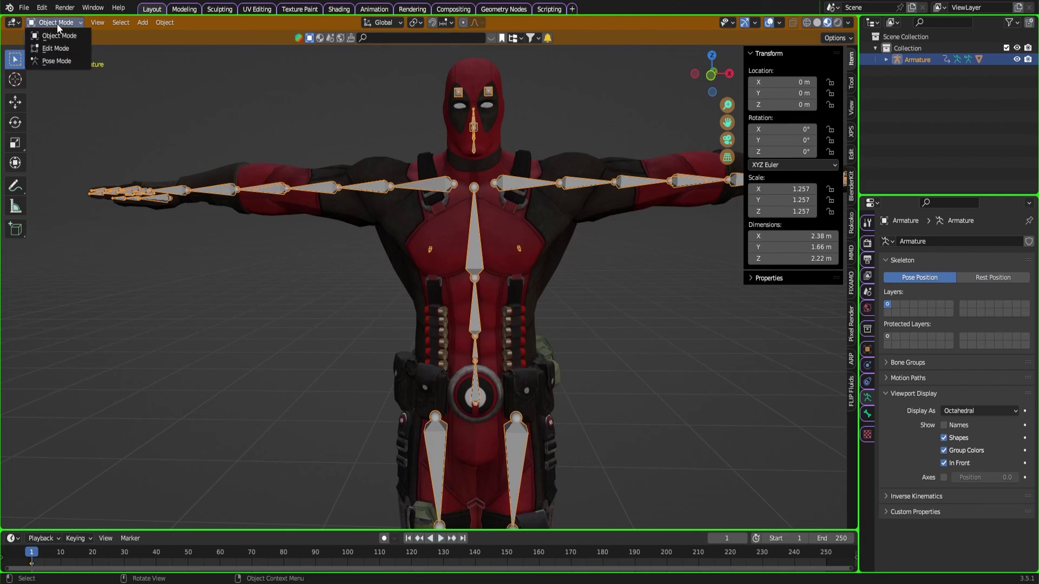
{"action": "left_click", "coordinate": [55, 61]}
{"action": "left_click", "coordinate": [574, 184]}
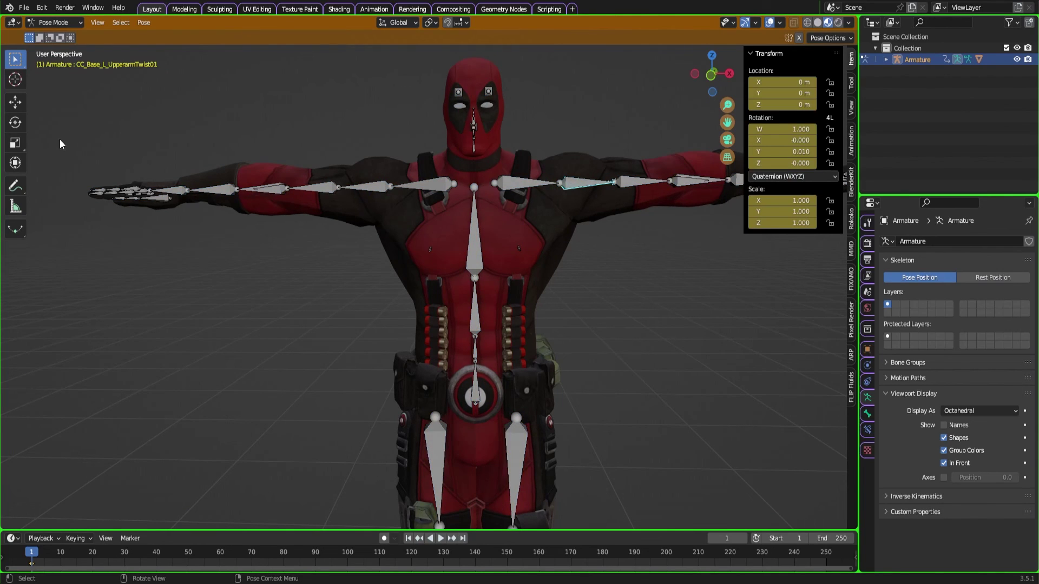
{"action": "left_click", "coordinate": [15, 122]}
{"action": "left_click_drag", "start_coordinate": [576, 223], "coordinate": [516, 224]}
{"action": "left_click", "coordinate": [573, 188]}
{"action": "left_click", "coordinate": [361, 187]}
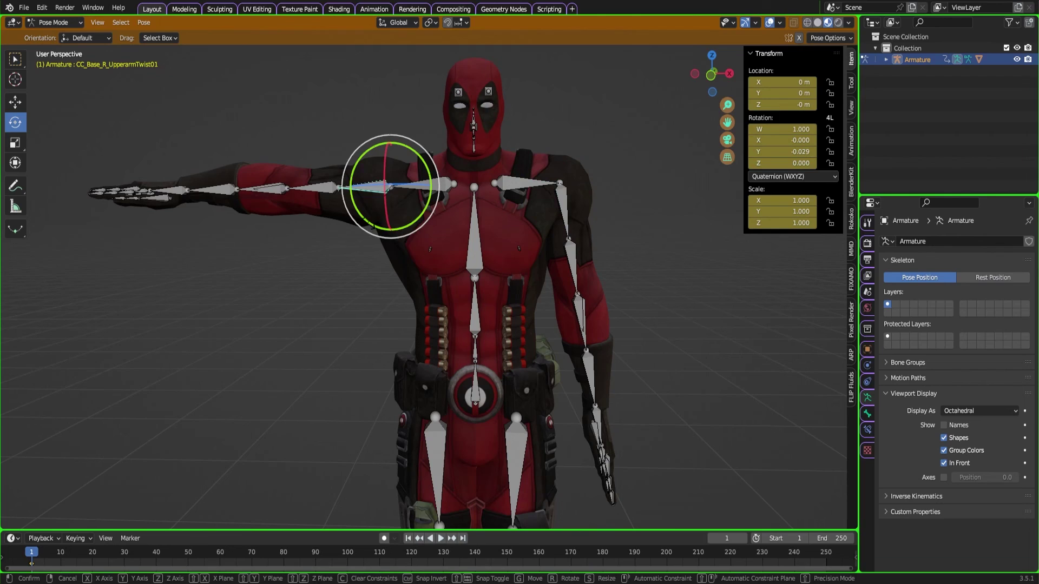
Rotate the right upper-arm bone to swing the right arm down.
{"action": "left_click_drag", "start_coordinate": [361, 187], "coordinate": [93, 105]}
{"action": "key", "text": "Escape"}
{"action": "left_click", "coordinate": [367, 204]}
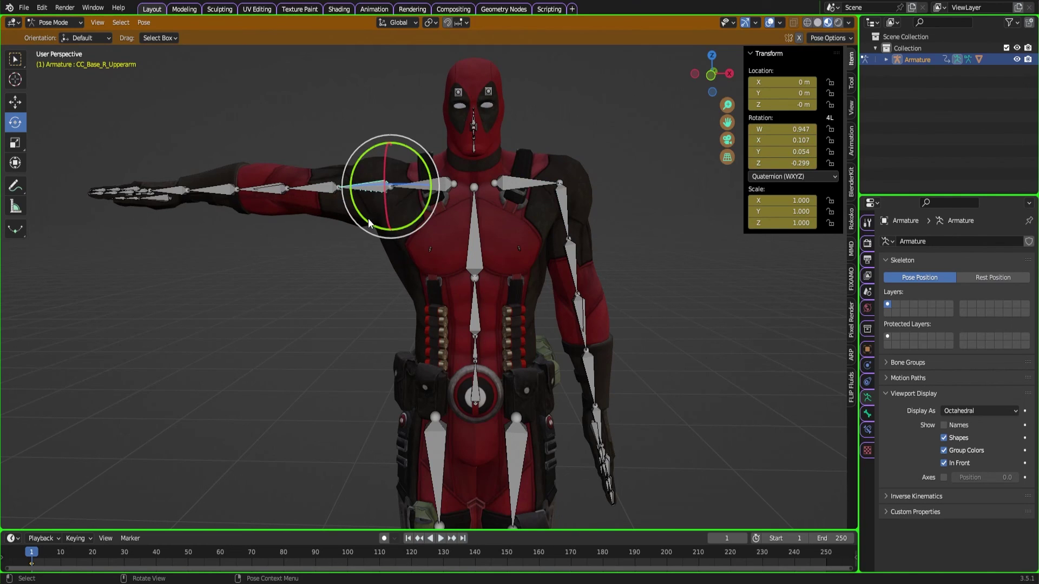
{"action": "left_click_drag", "start_coordinate": [368, 219], "coordinate": [444, 241]}
Turn the neck bone slightly with trackball rotation (R twice).
{"action": "left_click", "coordinate": [480, 154]}
{"action": "middle_click_drag", "start_coordinate": [517, 187], "coordinate": [495, 174]}
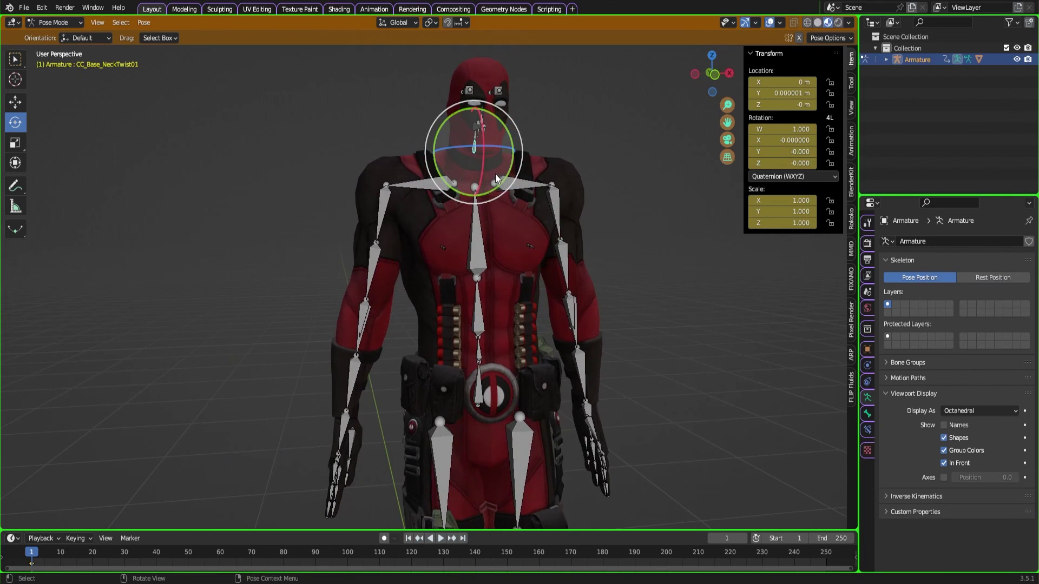
{"action": "key", "text": "r"}
{"action": "key", "text": "r"}
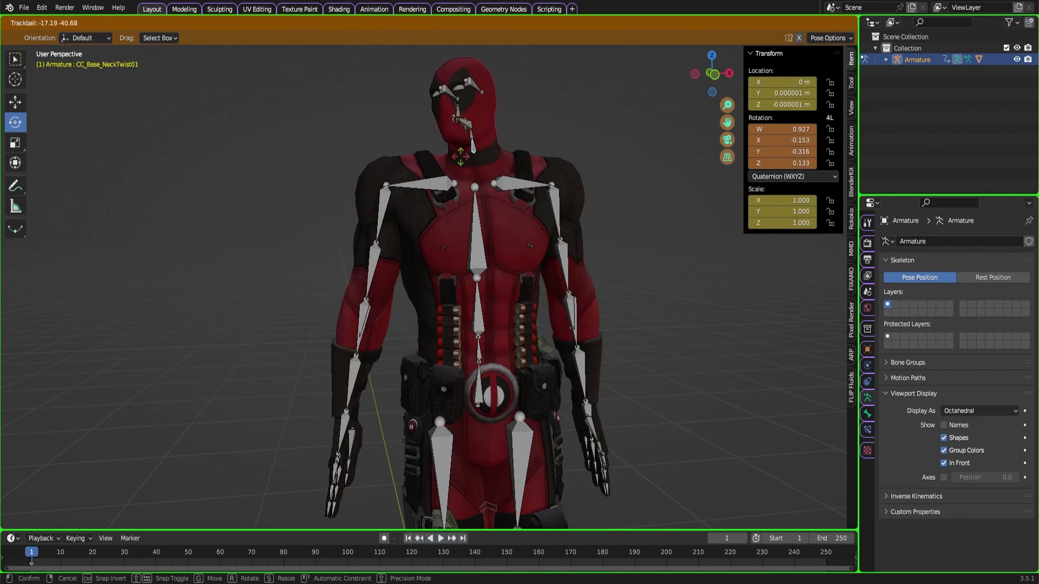
{"action": "left_click", "coordinate": [491, 171]}
{"action": "middle_click_drag", "start_coordinate": [491, 171], "coordinate": [470, 174]}
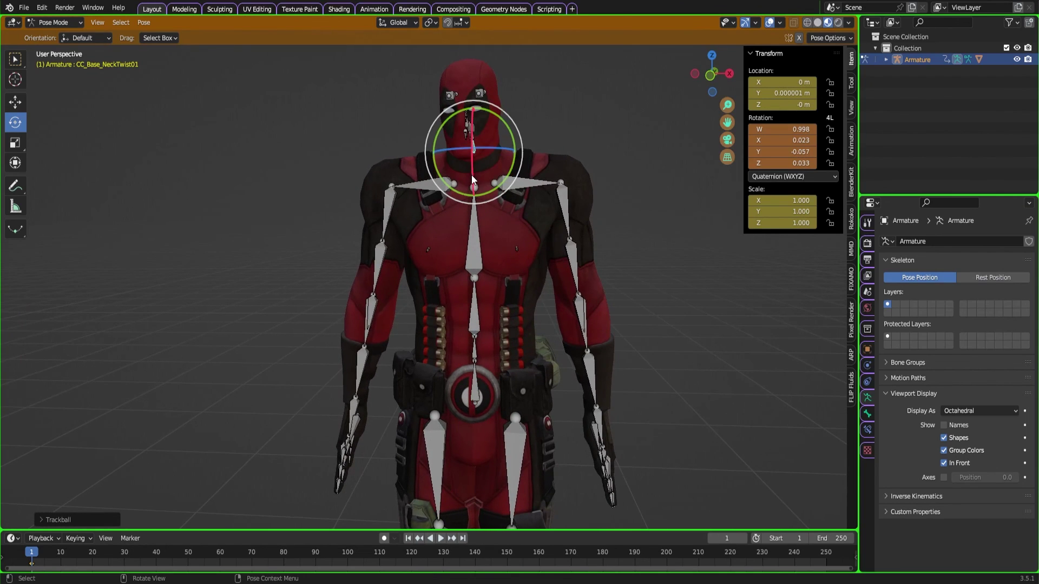